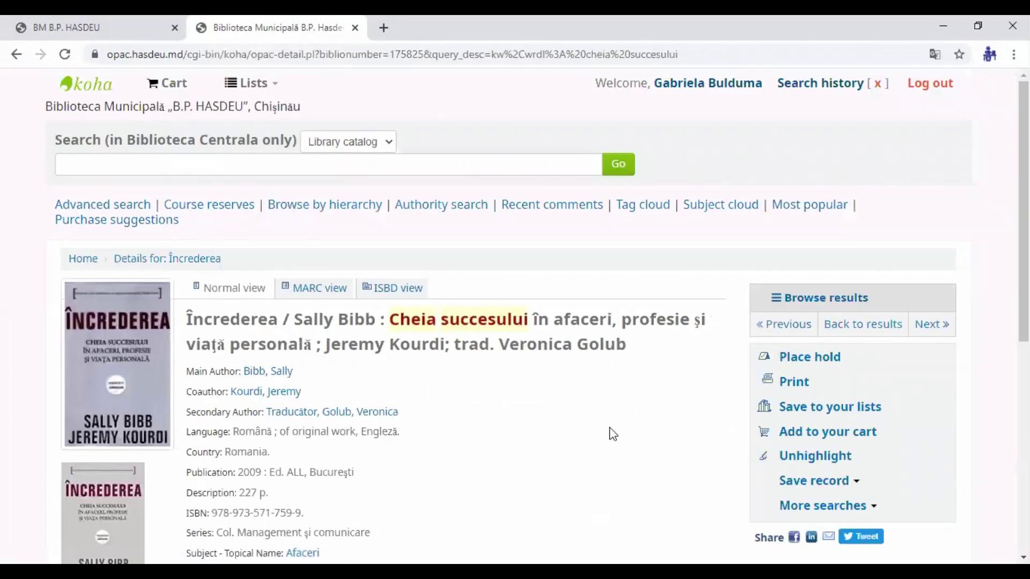
# Start placing a hold on the book Încrederea with Biblioteca Centrala as the pick-up location
pyautogui.scroll(-3, 627, 428)
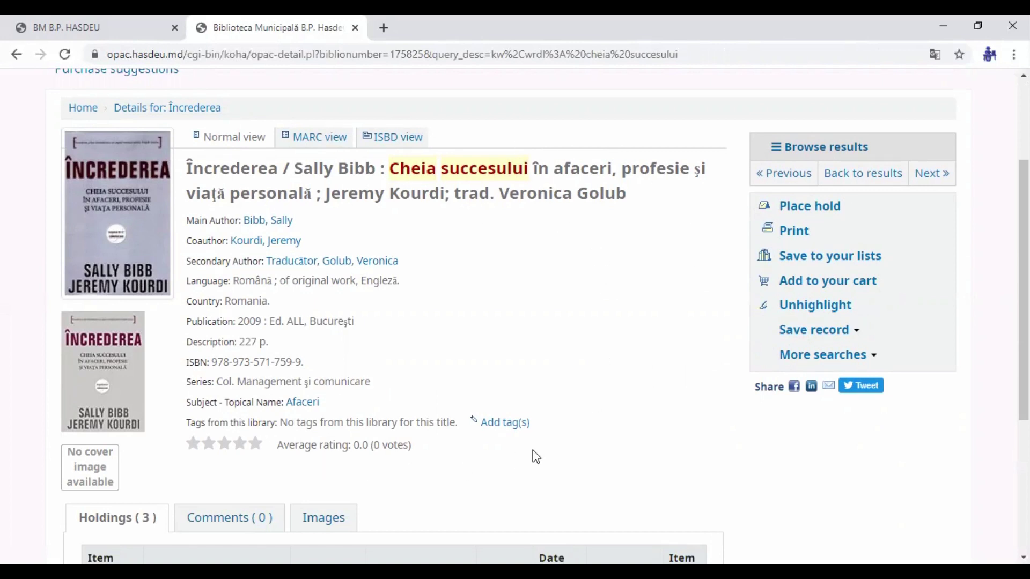
pyautogui.scroll(-3, 564, 439)
pyautogui.scroll(5, 587, 439)
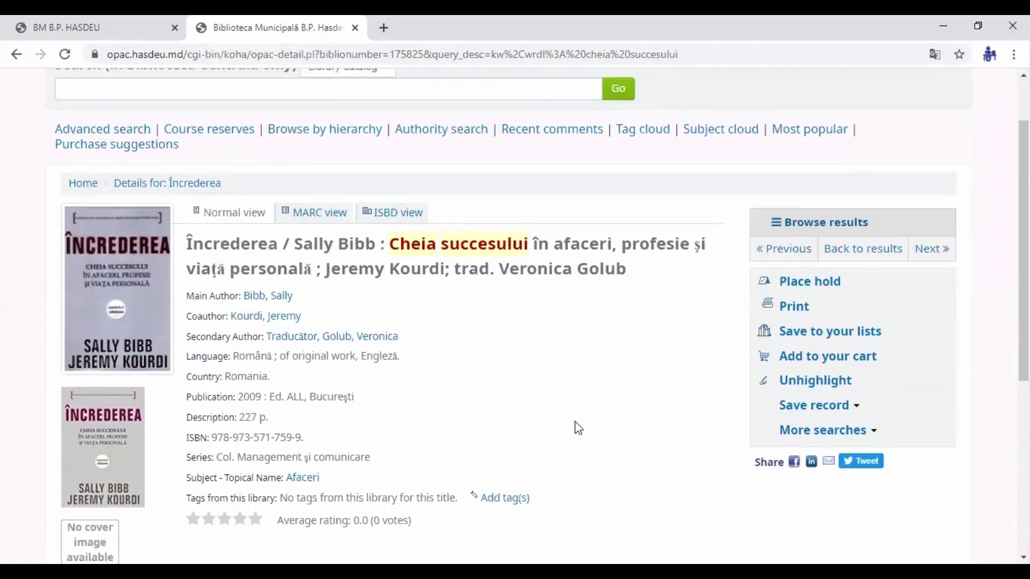
pyautogui.click(814, 285)
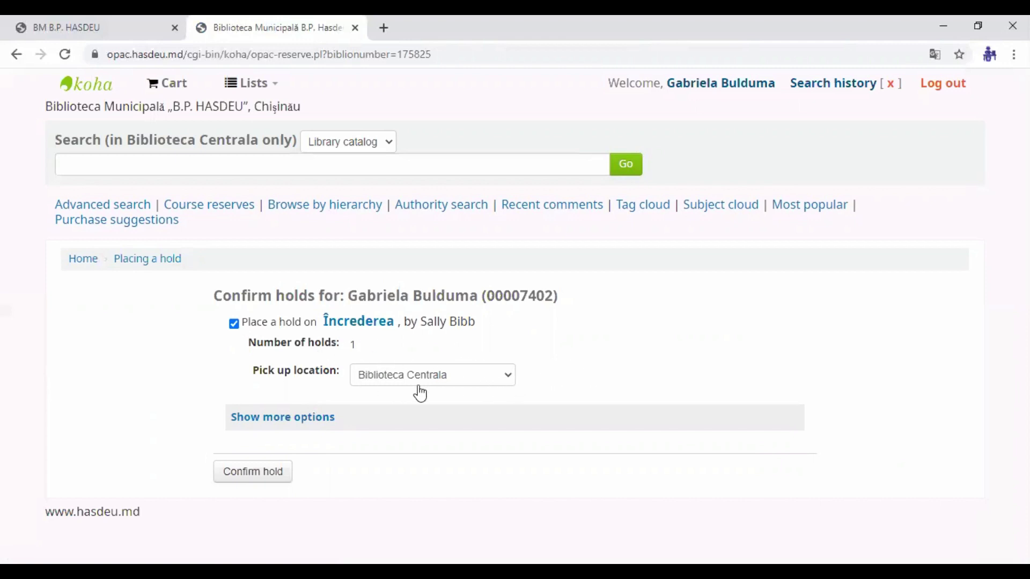
pyautogui.click(510, 382)
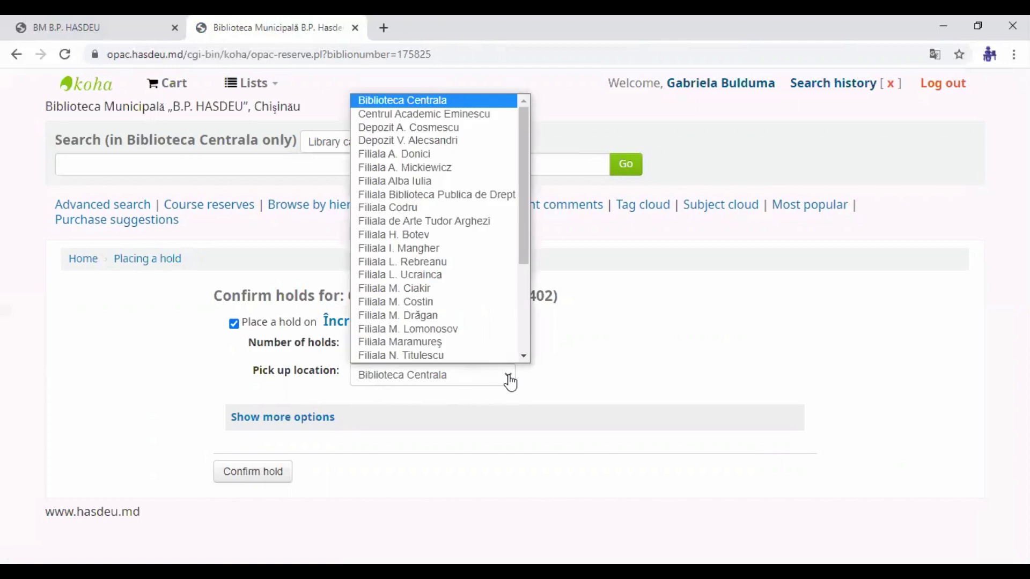
pyautogui.scroll(-1, 477, 340)
pyautogui.scroll(1, 476, 150)
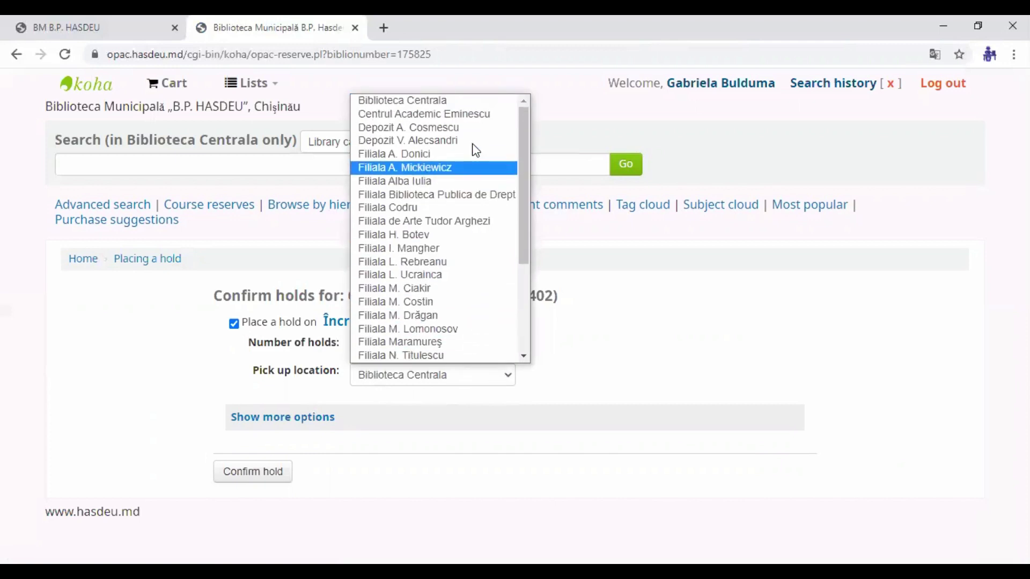
pyautogui.click(451, 102)
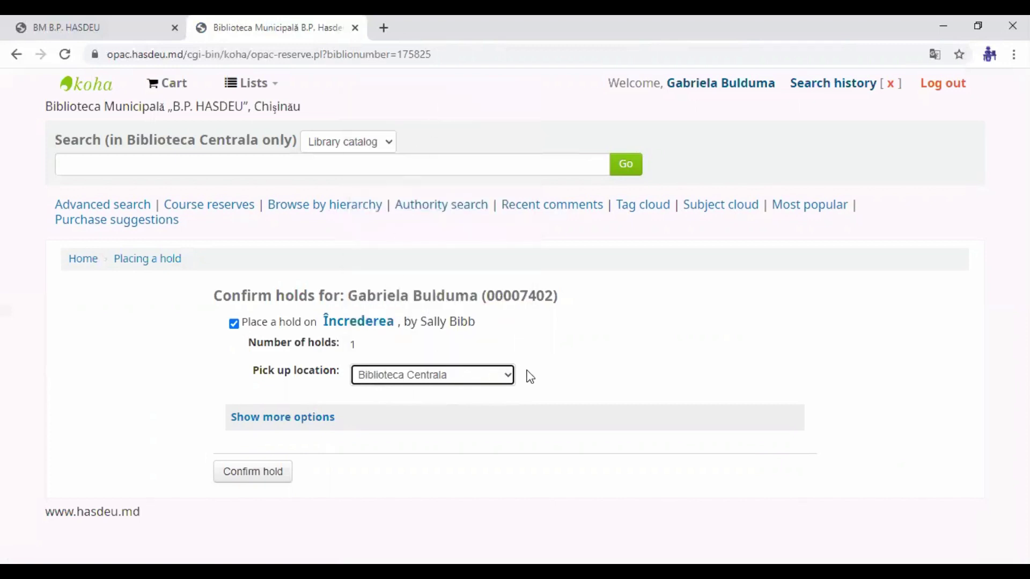
# Show the additional hold options and set the hold to start on 05/10/2020 and not be needed after 06/10/2020
pyautogui.click(287, 420)
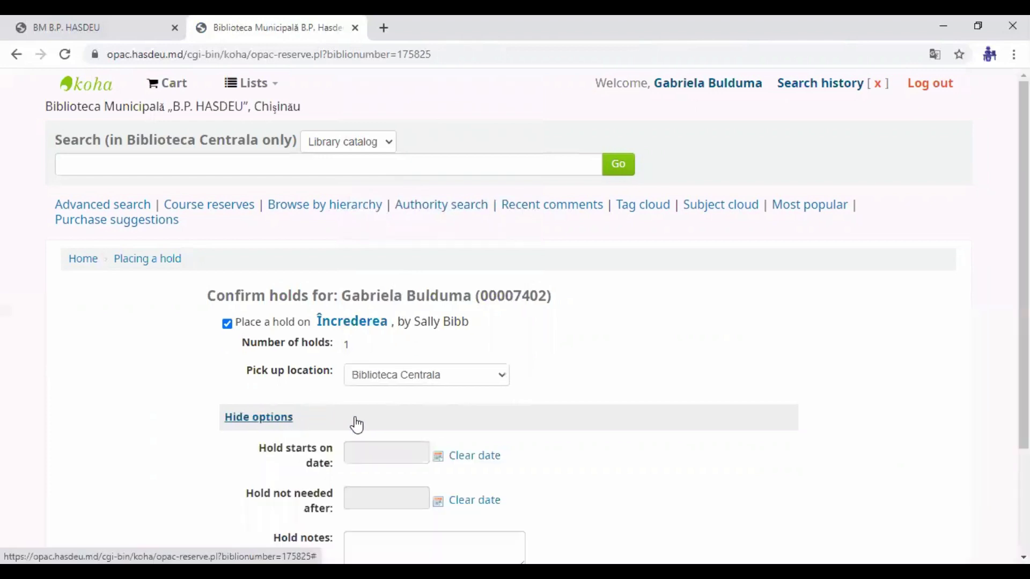
pyautogui.scroll(-3, 549, 421)
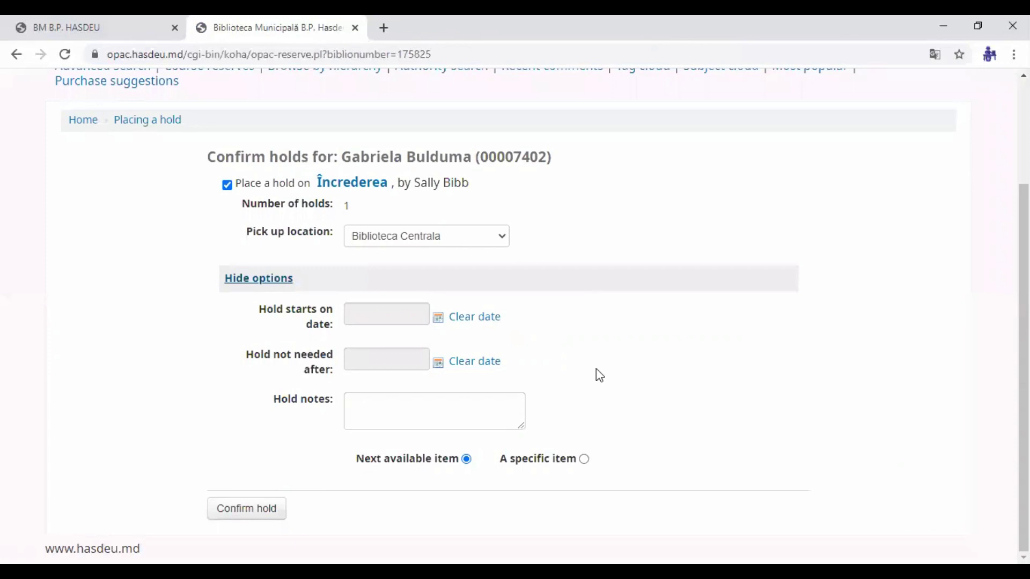
pyautogui.click(439, 319)
pyautogui.click(439, 319)
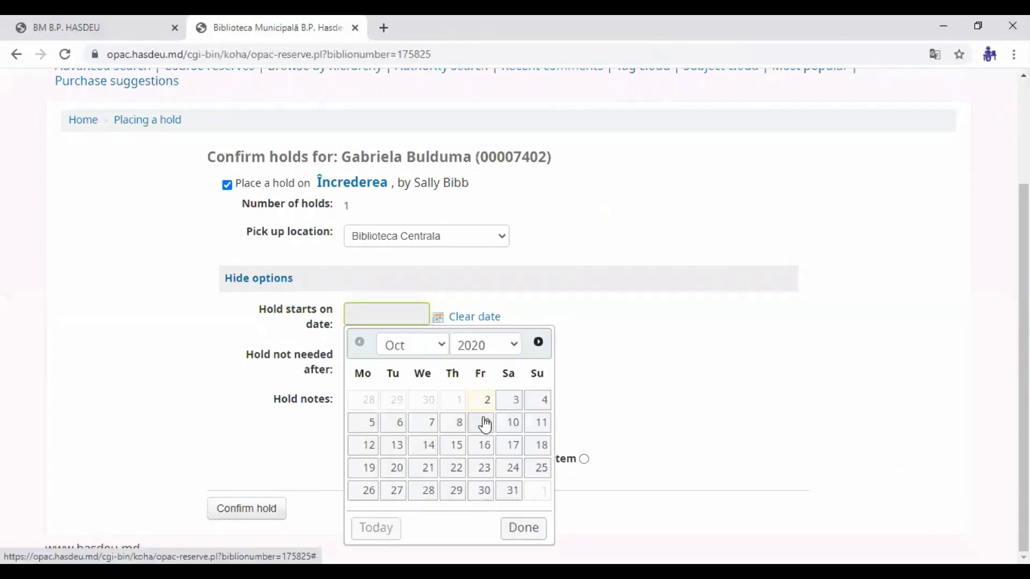
pyautogui.click(368, 429)
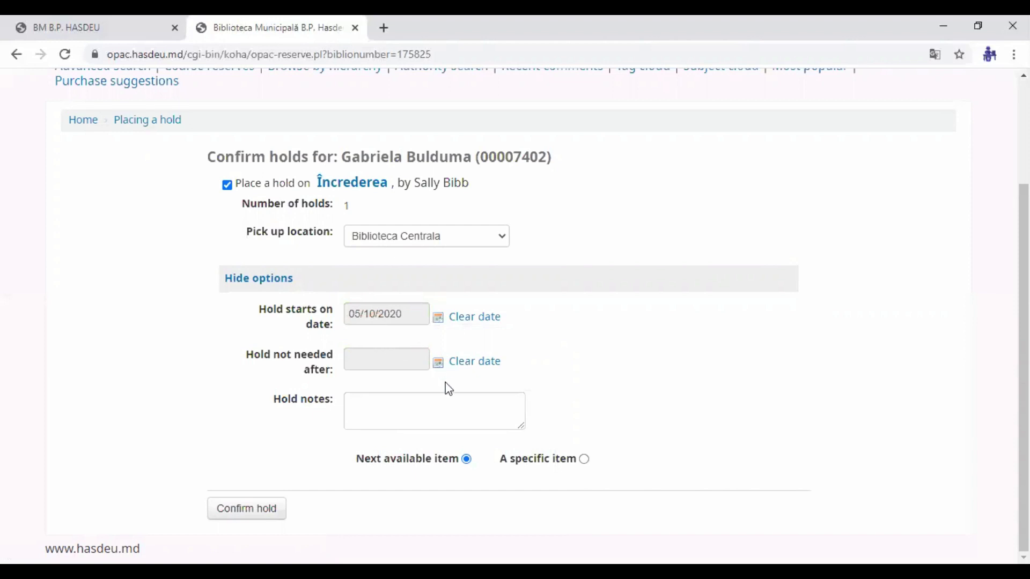
pyautogui.click(438, 364)
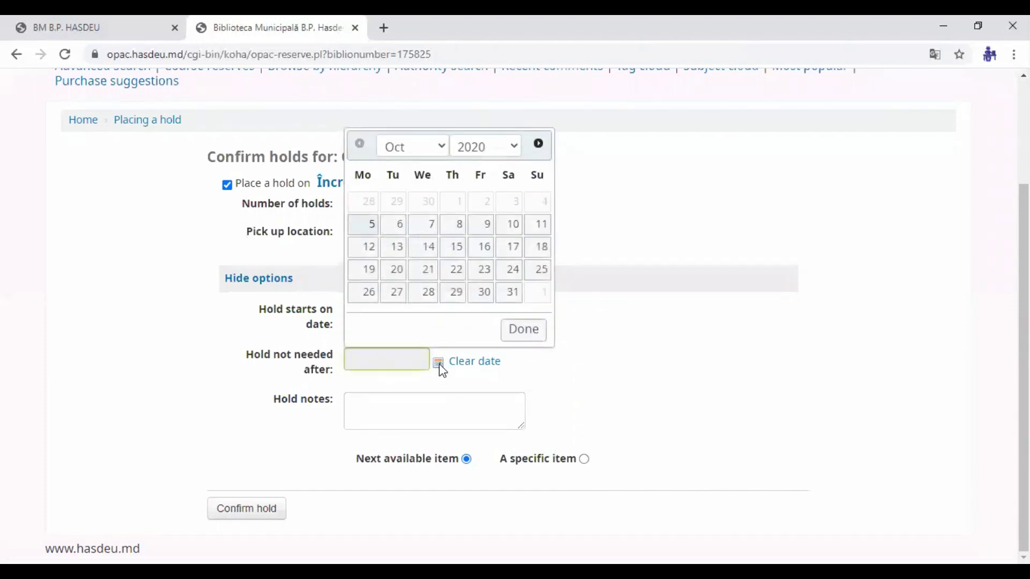
pyautogui.click(400, 226)
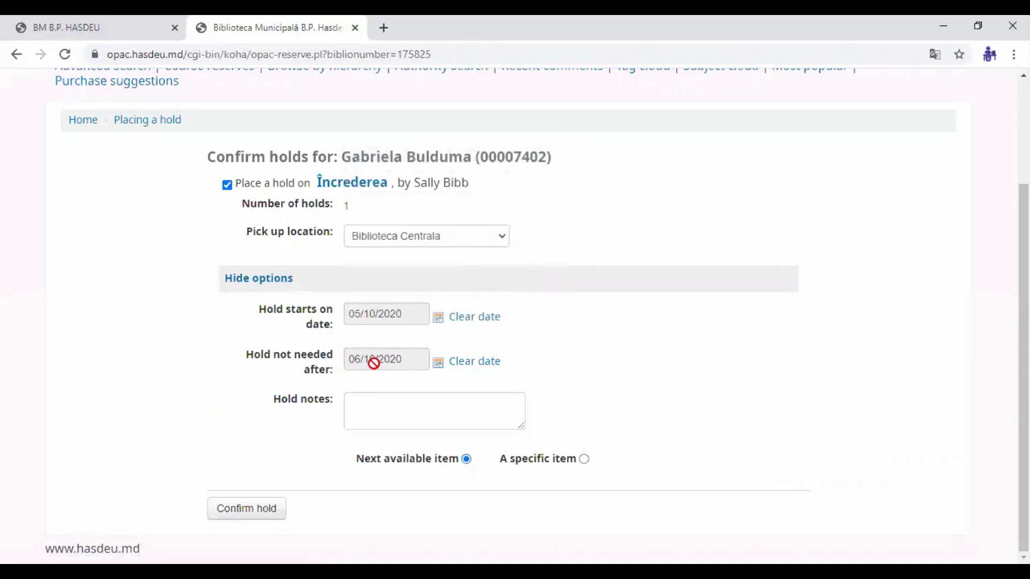
# Leave the hold notes empty and confirm the hold on Încrederea
pyautogui.click(361, 410)
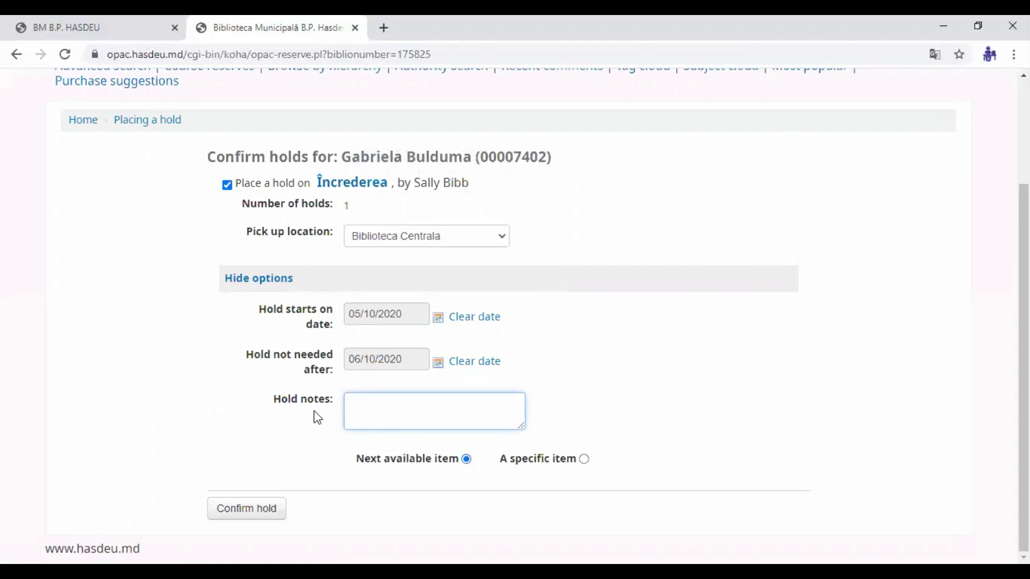
pyautogui.click(310, 427)
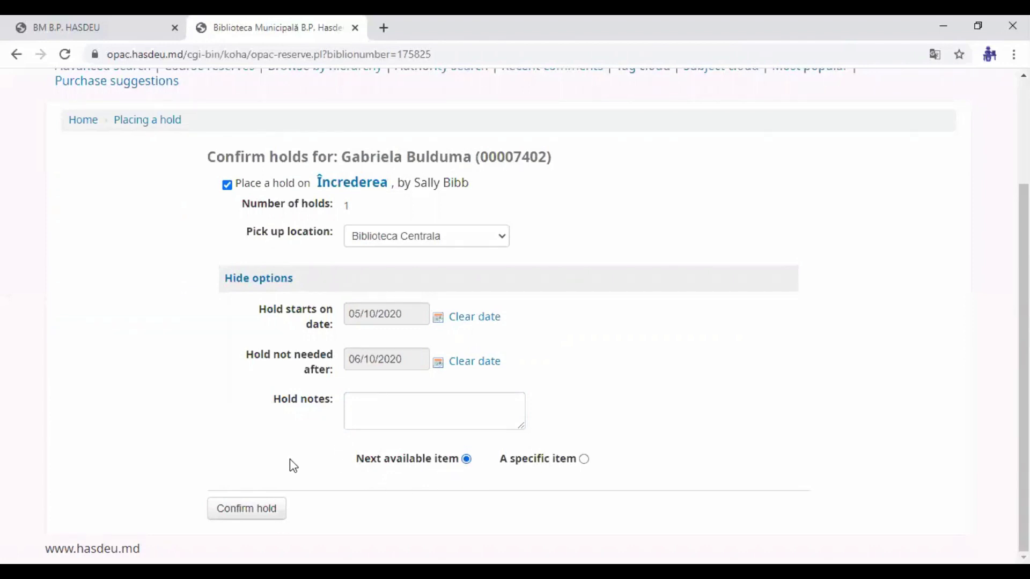
pyautogui.click(258, 515)
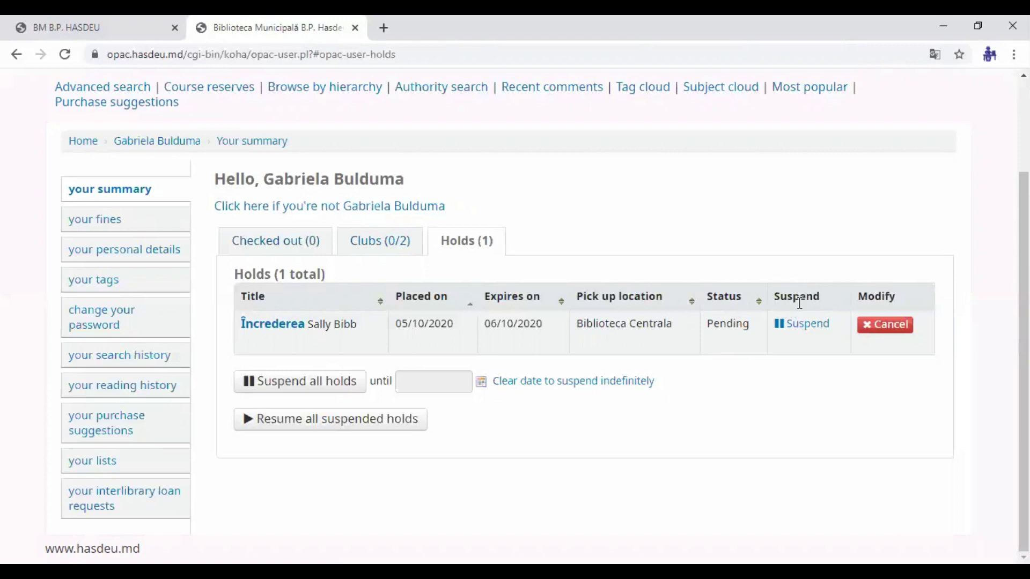
# Cancel the hold on Încrederea in the account summary and check the summary page
pyautogui.click(888, 328)
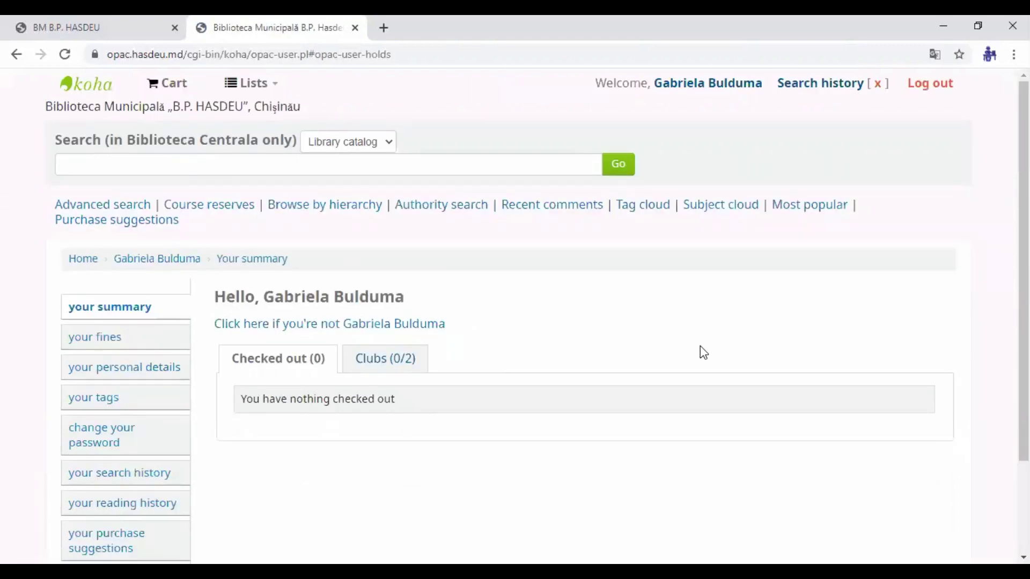
pyautogui.scroll(-3, 396, 368)
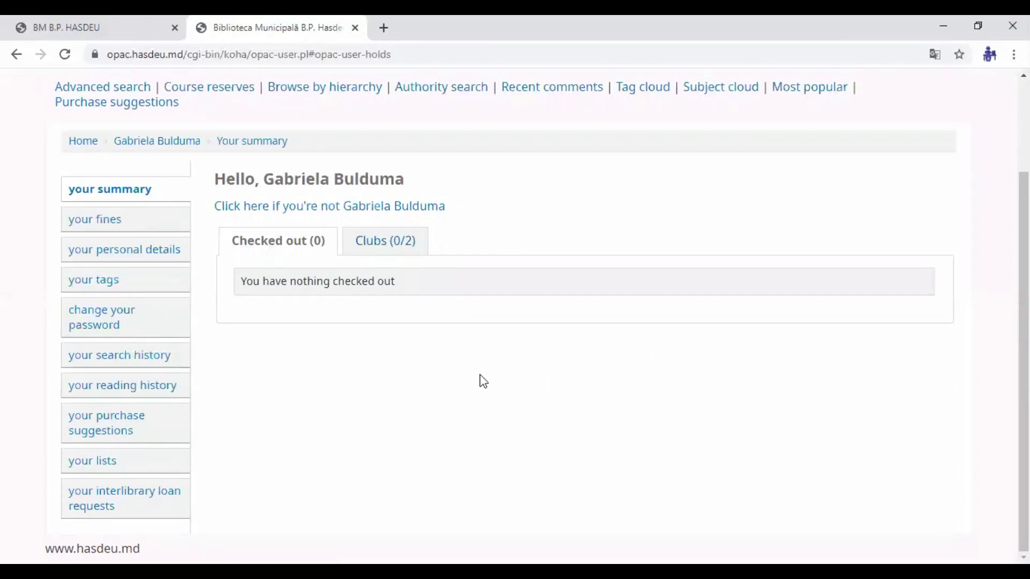
pyautogui.scroll(3, 520, 394)
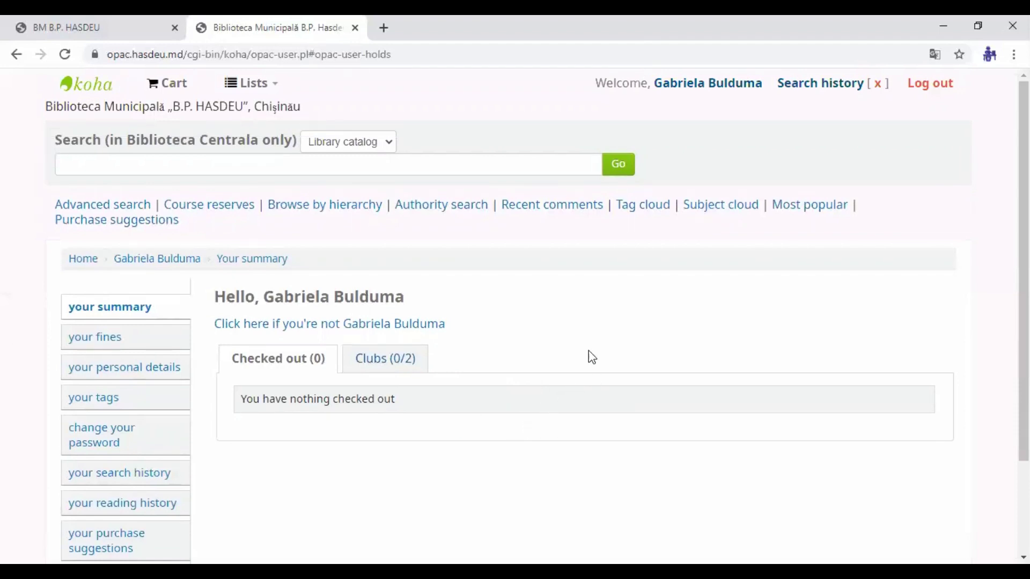
# Run an advanced catalog search for the keyword "cheia succesului", limited to the item type Cărți
pyautogui.click(120, 206)
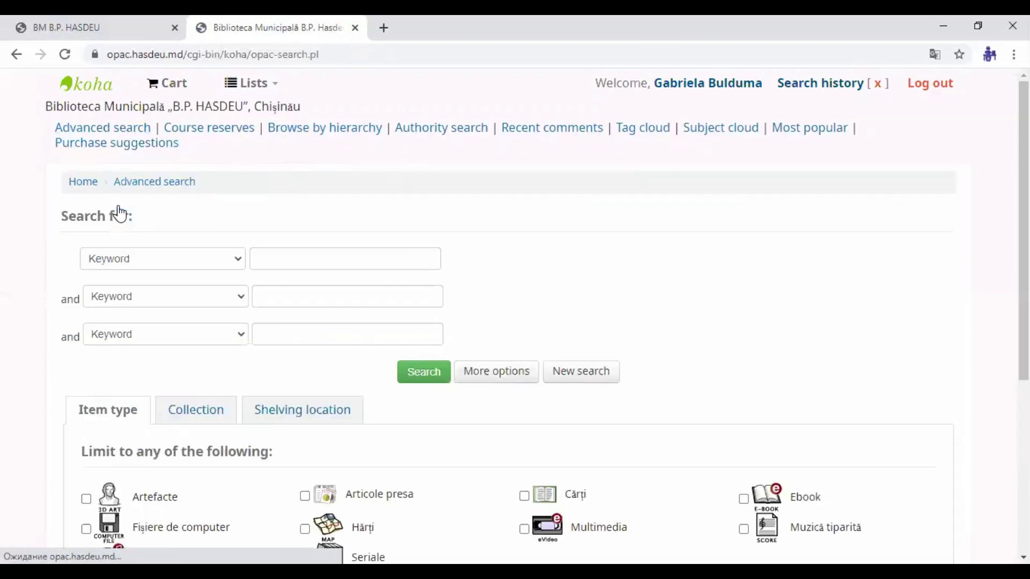
pyautogui.click(273, 259)
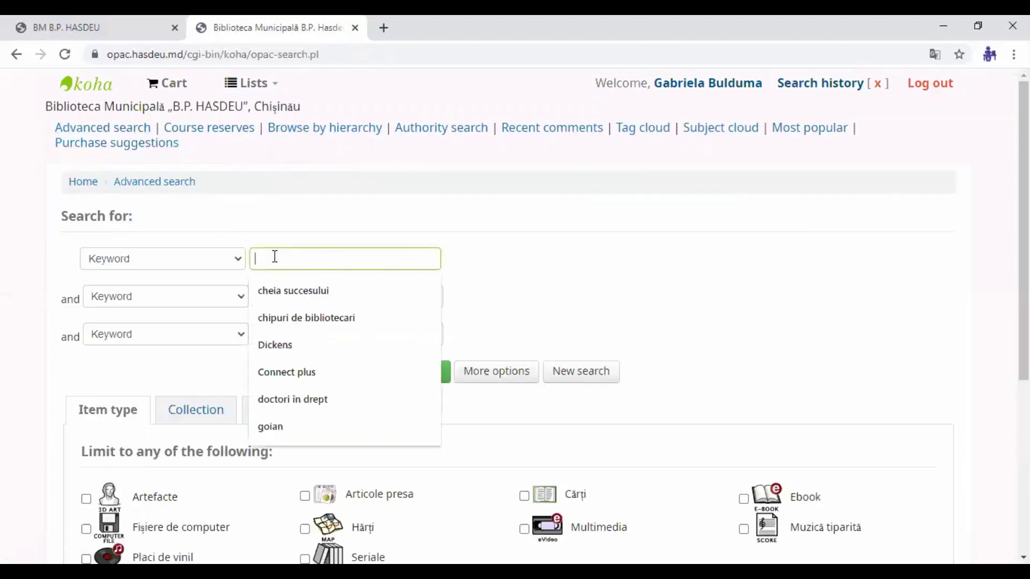
pyautogui.click(289, 292)
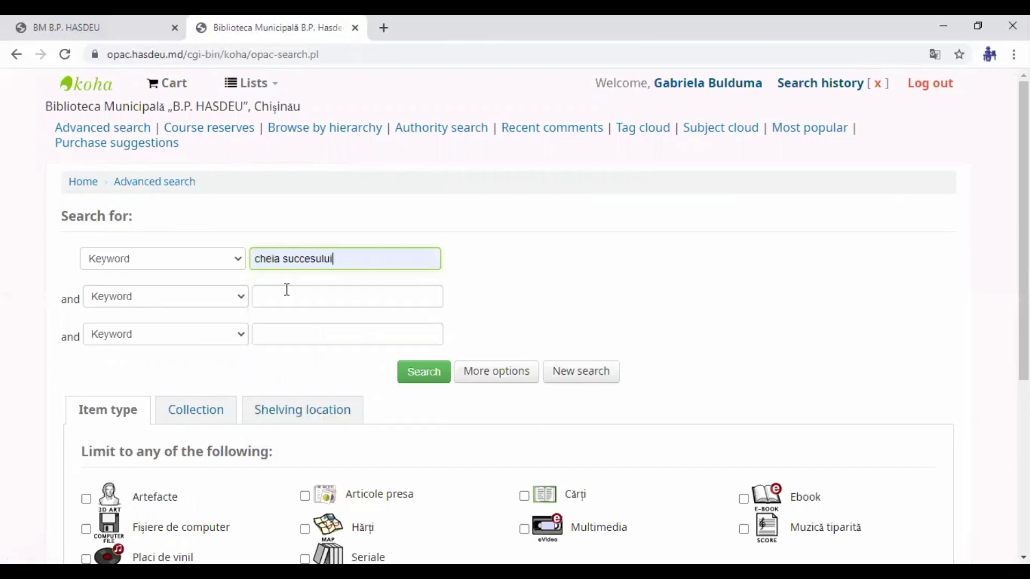
pyautogui.click(524, 497)
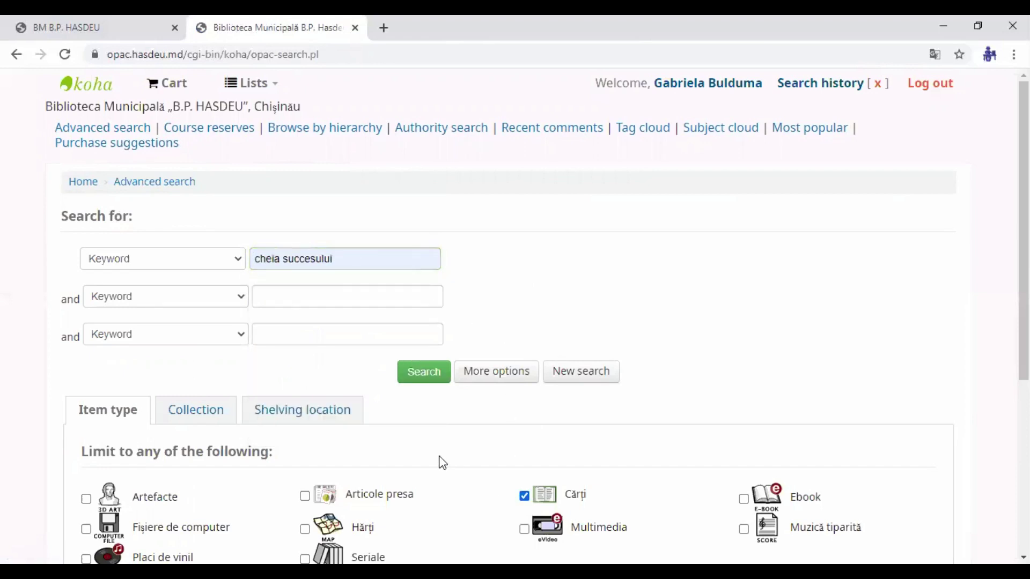
pyautogui.click(422, 375)
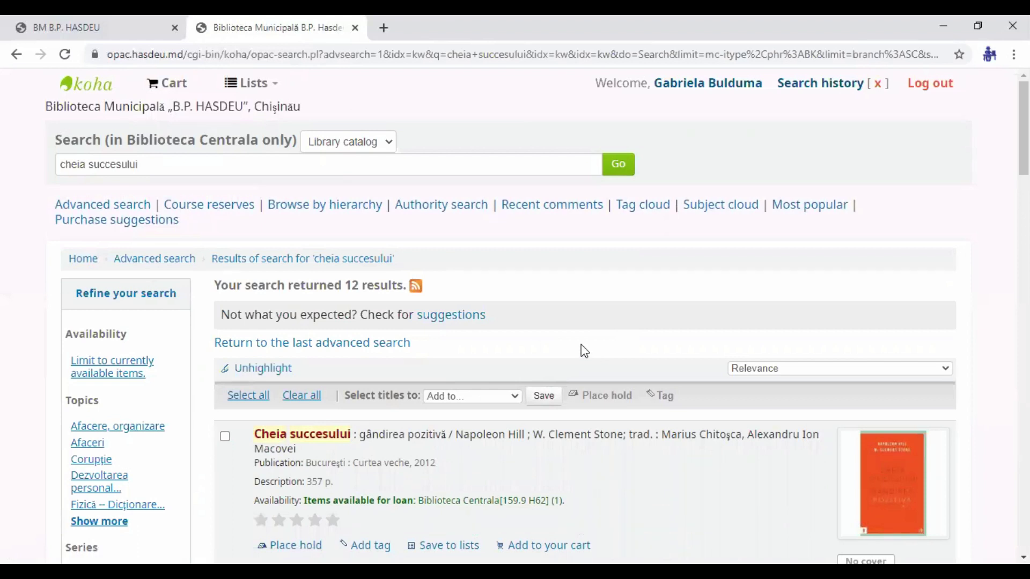
# Find Încrederea by Sally Bibb in the search results and start placing a hold on it
pyautogui.scroll(-3, 580, 345)
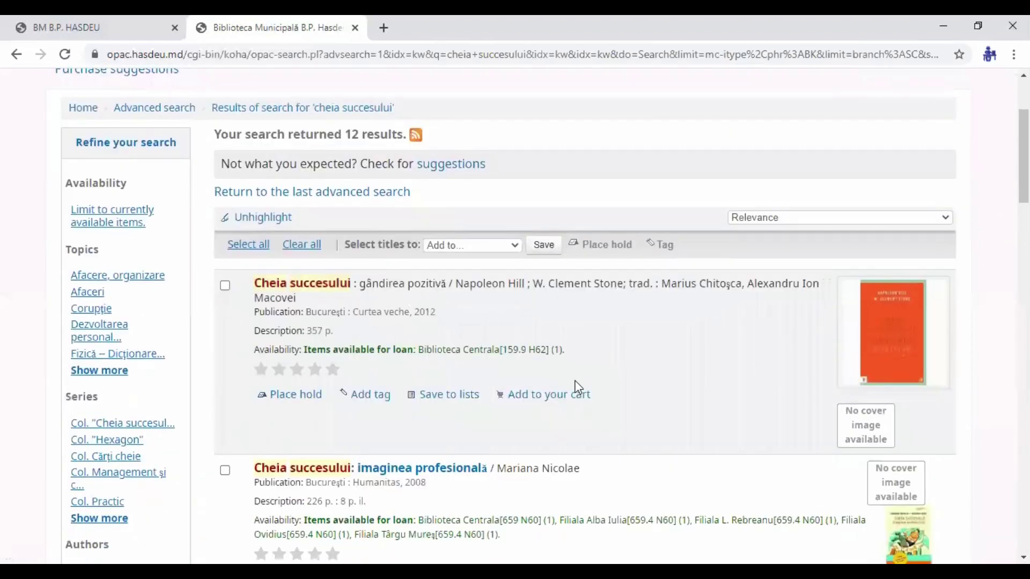
pyautogui.scroll(-3, 579, 387)
pyautogui.scroll(-5, 578, 388)
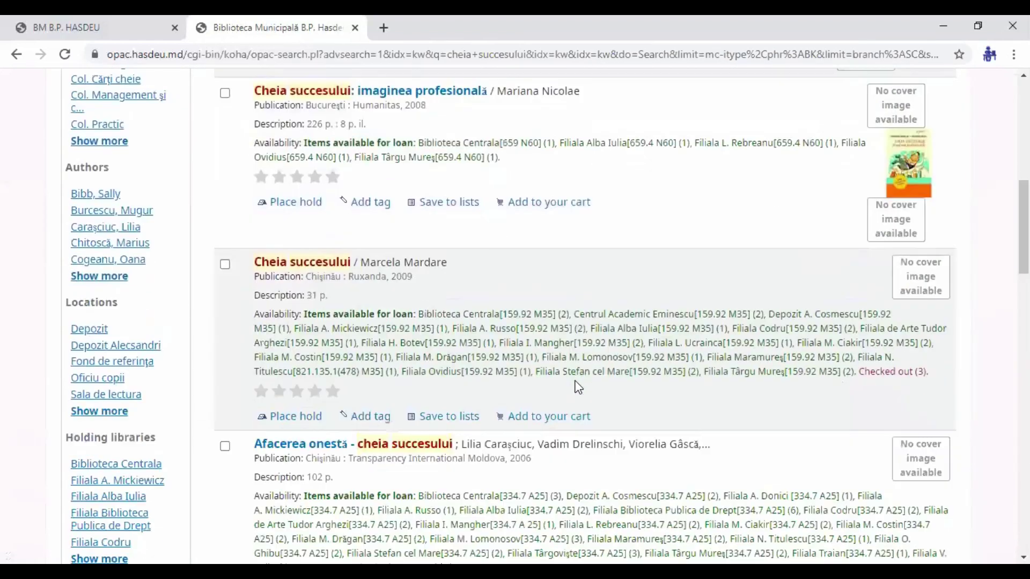
pyautogui.scroll(-9, 578, 387)
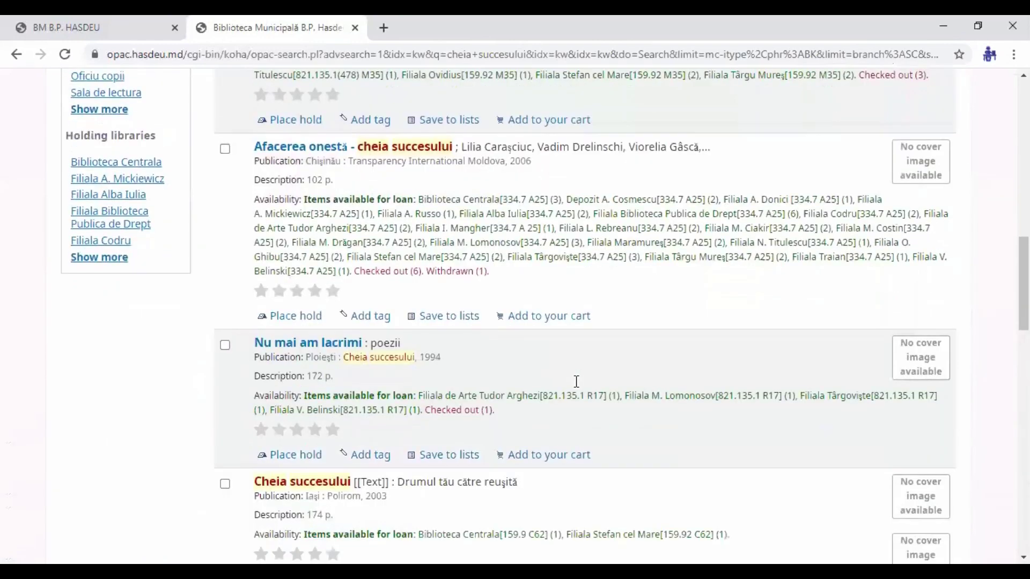
pyautogui.scroll(-12, 577, 387)
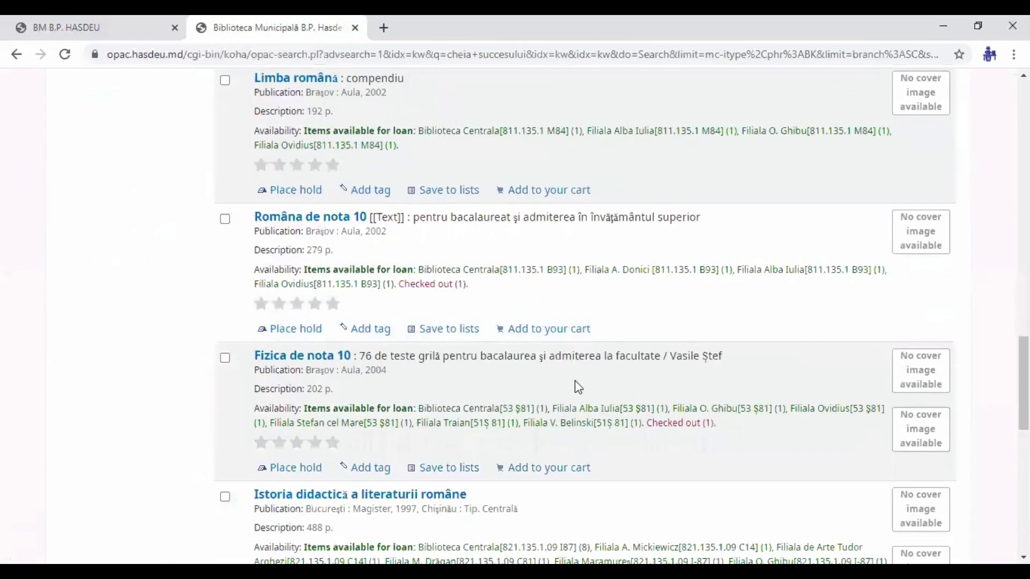
pyautogui.scroll(-6, 579, 387)
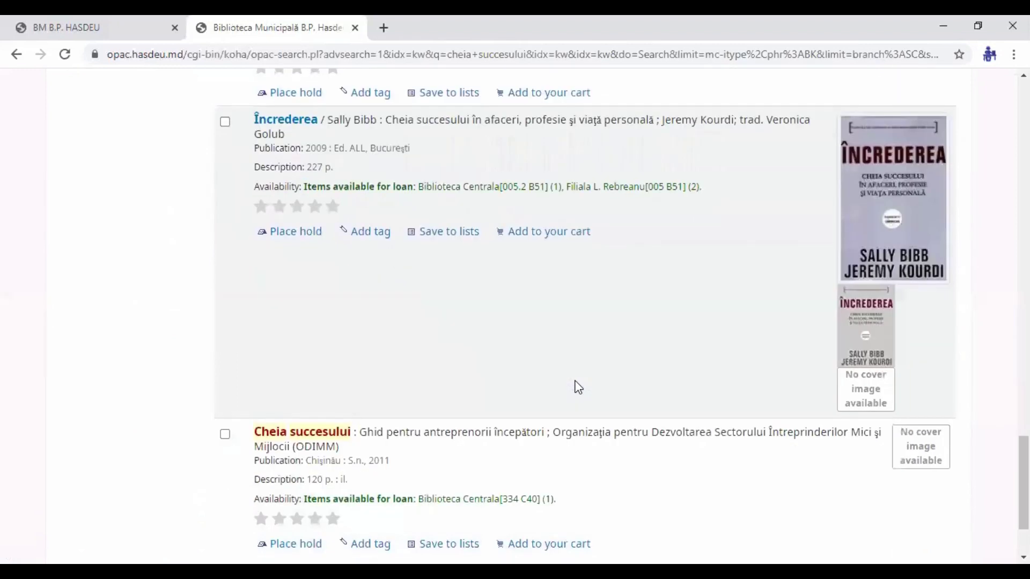
pyautogui.scroll(3, 578, 388)
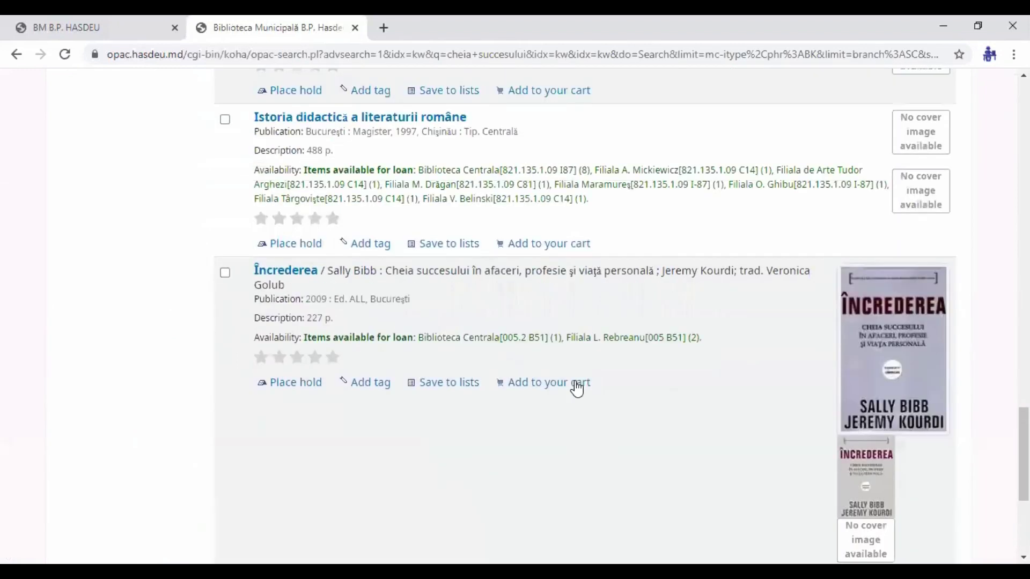
pyautogui.scroll(5, 577, 388)
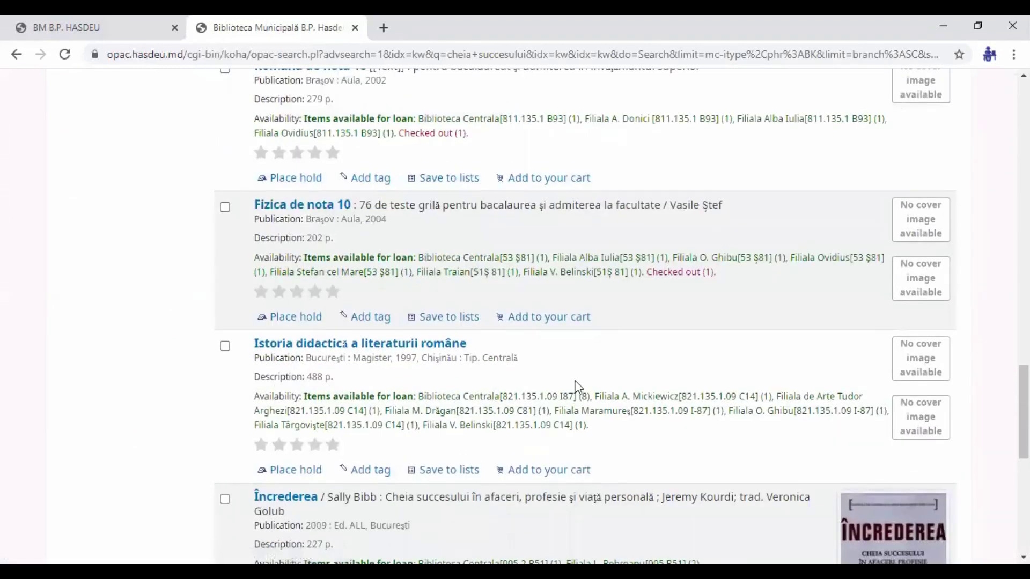
pyautogui.scroll(2, 578, 388)
pyautogui.scroll(-2, 577, 386)
pyautogui.scroll(-6, 574, 385)
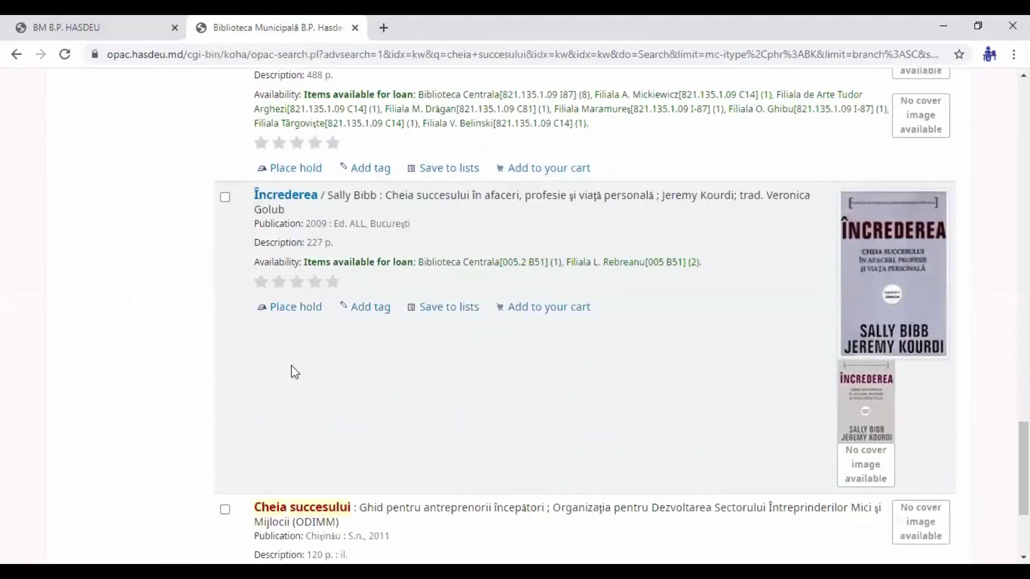
pyautogui.click(290, 309)
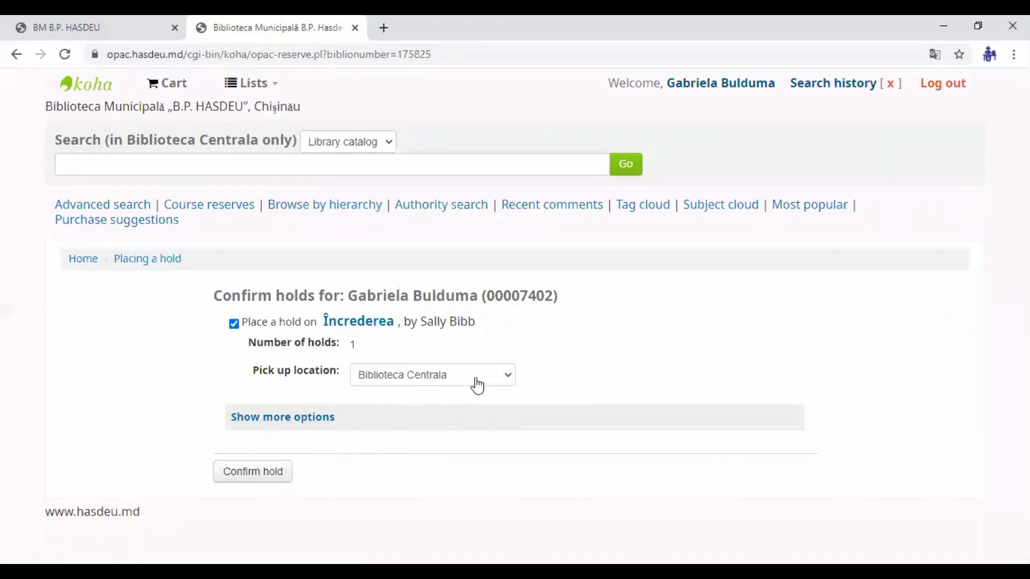
# Set the Încrederea hold to start on 05/10/2020 and expire after 06/10/2020, and confirm it
pyautogui.click(291, 423)
pyautogui.click(438, 456)
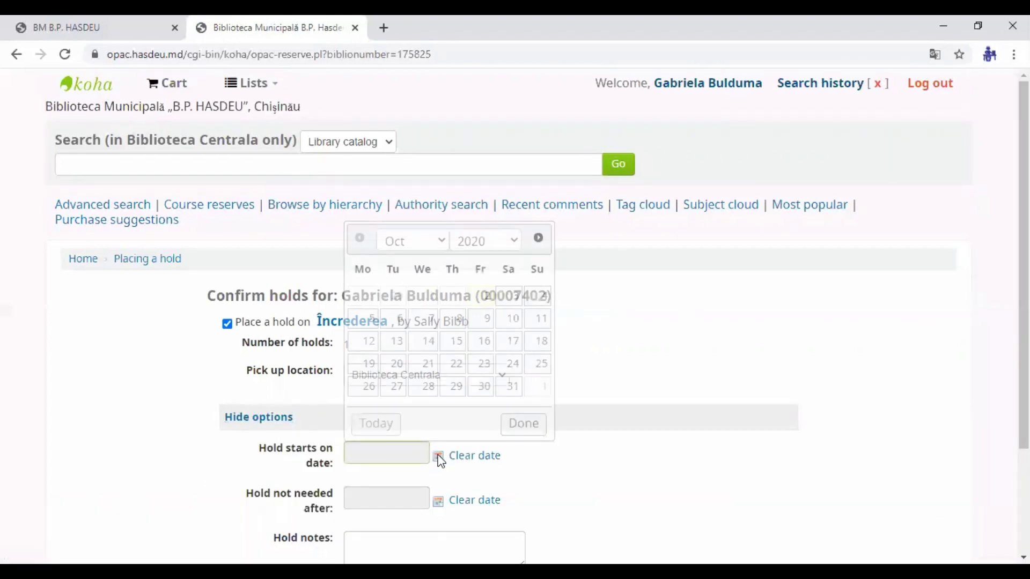
pyautogui.click(365, 320)
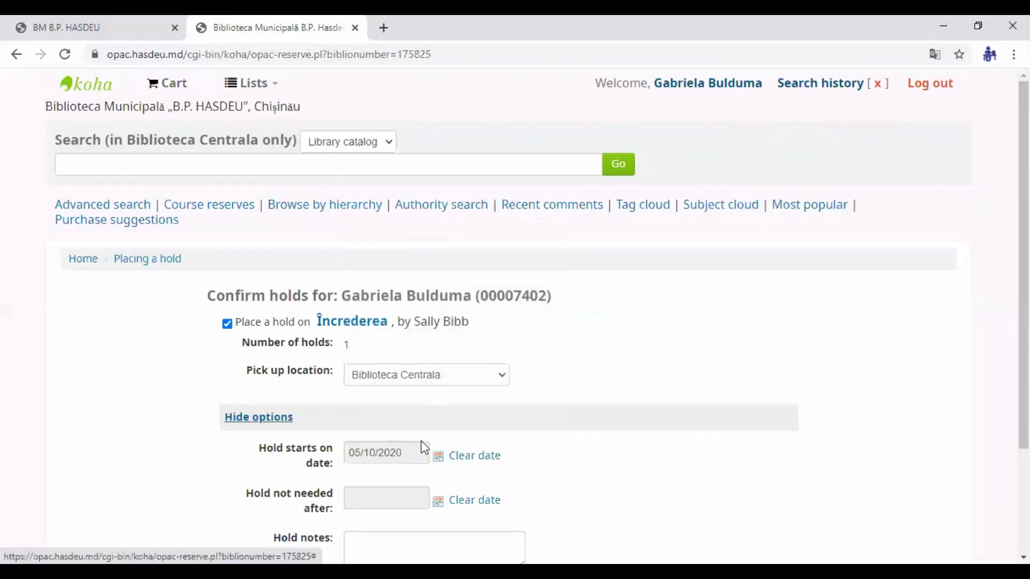
pyautogui.click(438, 504)
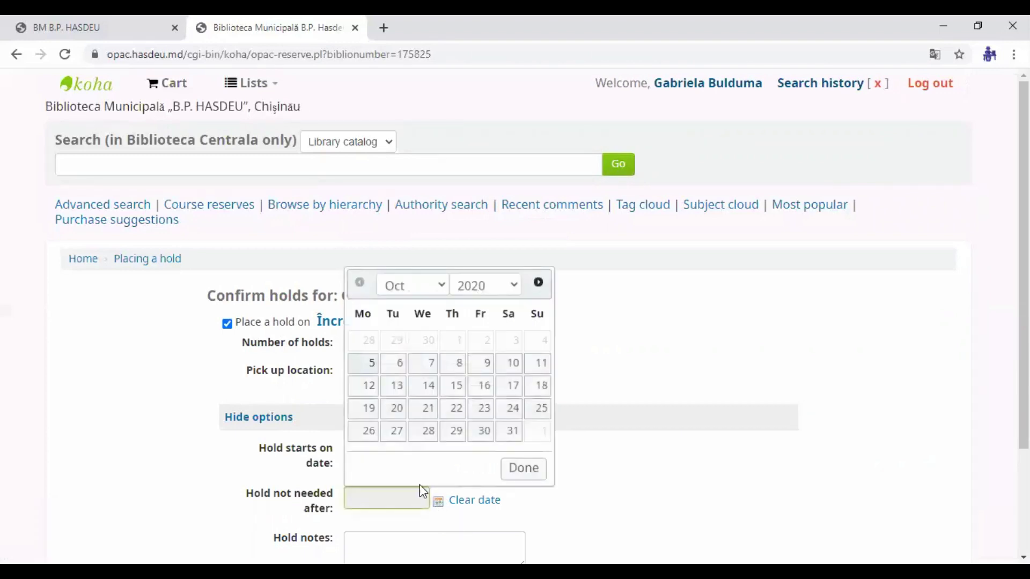
pyautogui.click(399, 366)
pyautogui.scroll(-3, 568, 423)
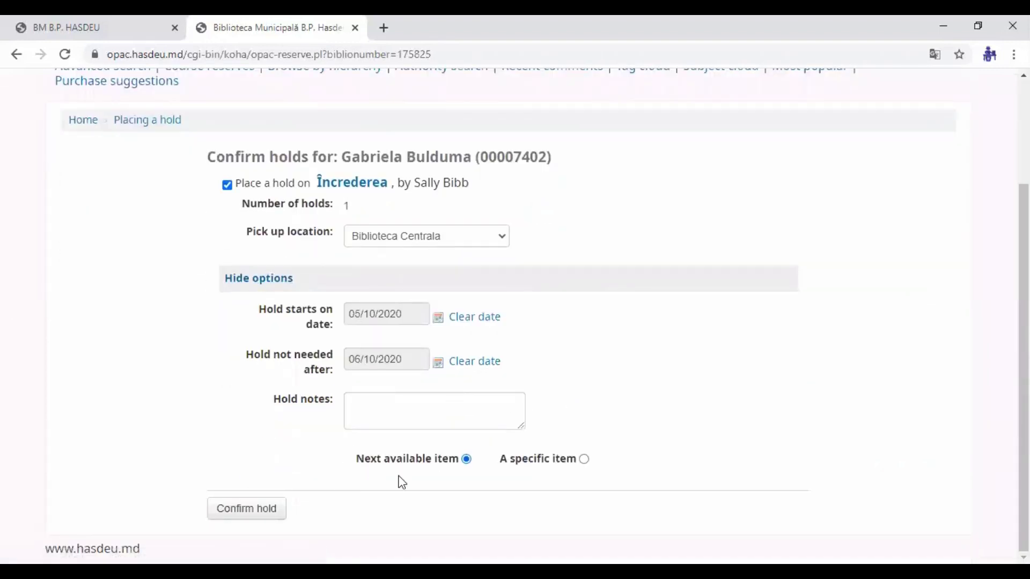
pyautogui.click(247, 514)
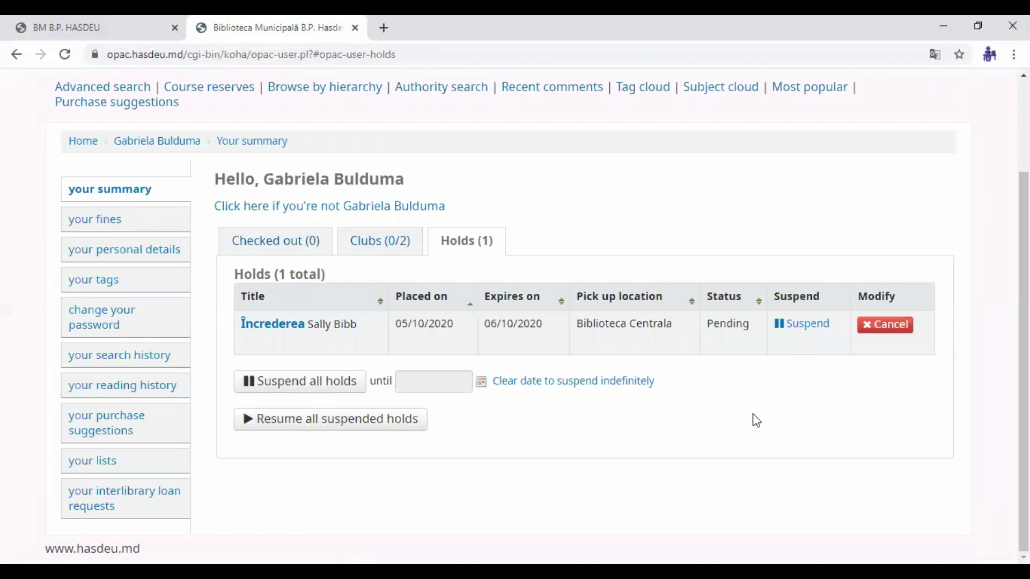
# Run an advanced catalog search for the keyword "cheia succesului", limited to the item type Cărți
pyautogui.scroll(3, 752, 426)
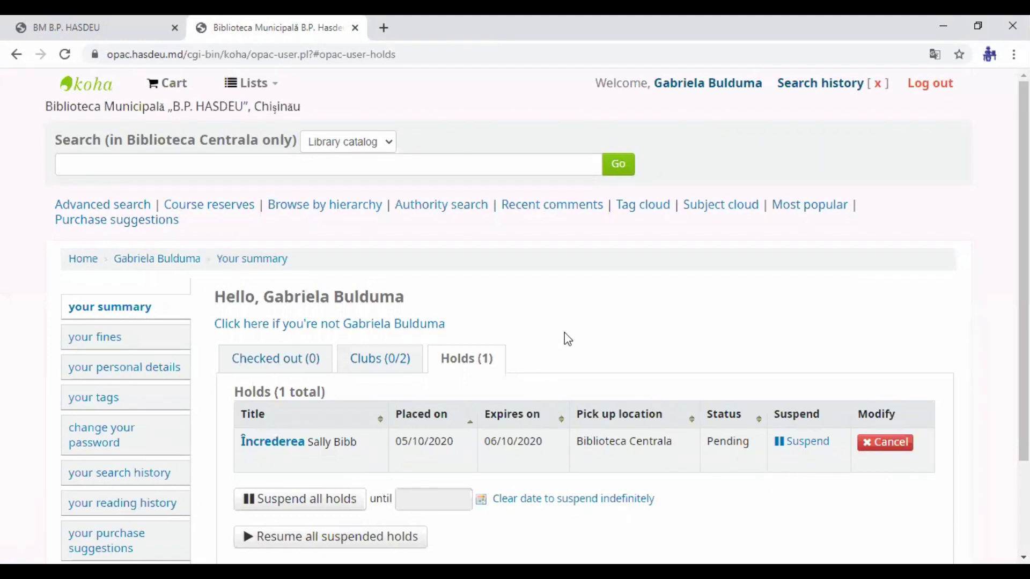
pyautogui.click(130, 209)
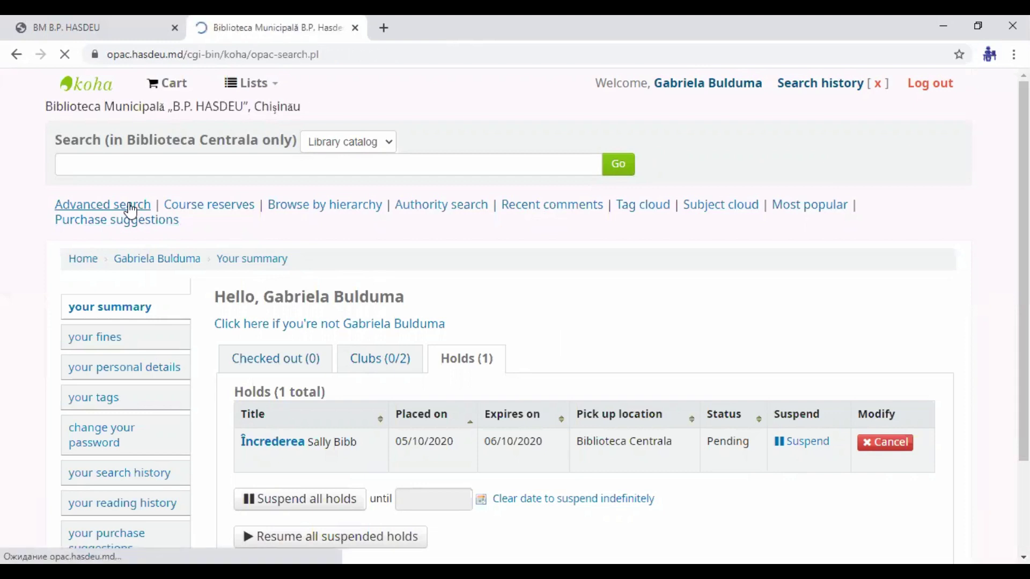
pyautogui.click(315, 260)
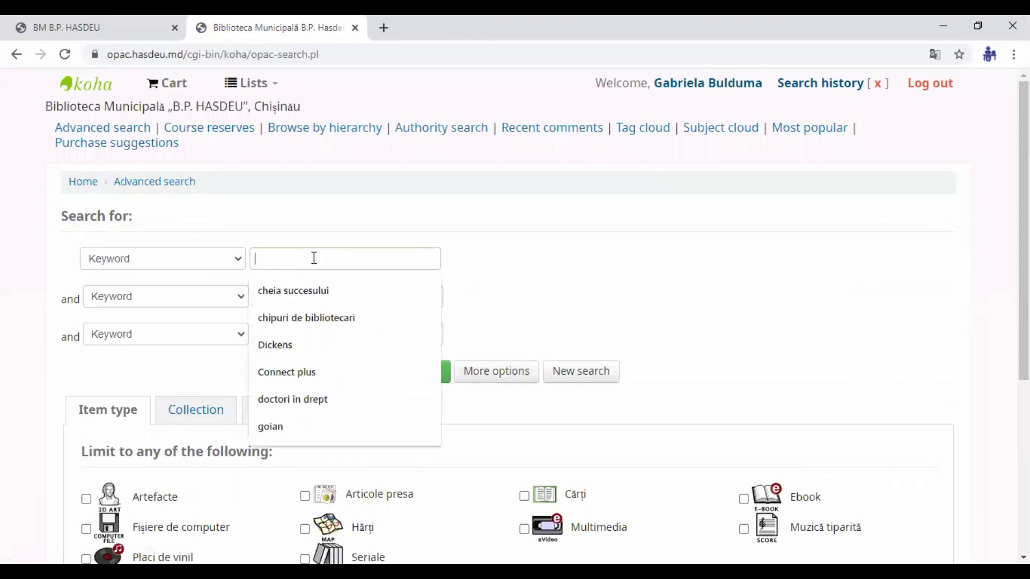
pyautogui.click(314, 287)
pyautogui.click(527, 498)
pyautogui.click(413, 372)
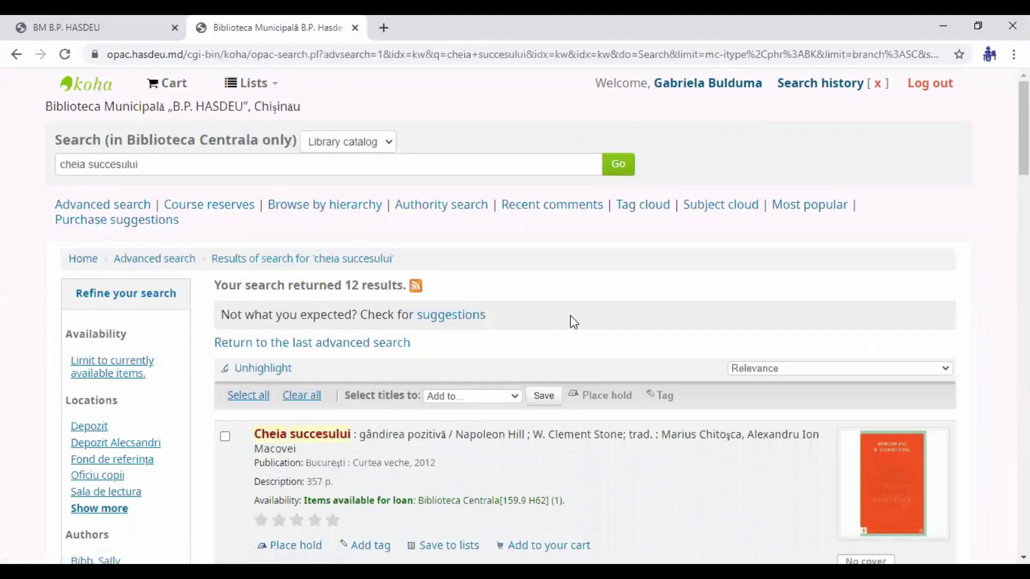
# Select Napoleon Hill's Cheia succesului and the 2011 Cheia succesului guide for beginning entrepreneurs in the results, and start placing holds on both
pyautogui.scroll(-1, 570, 315)
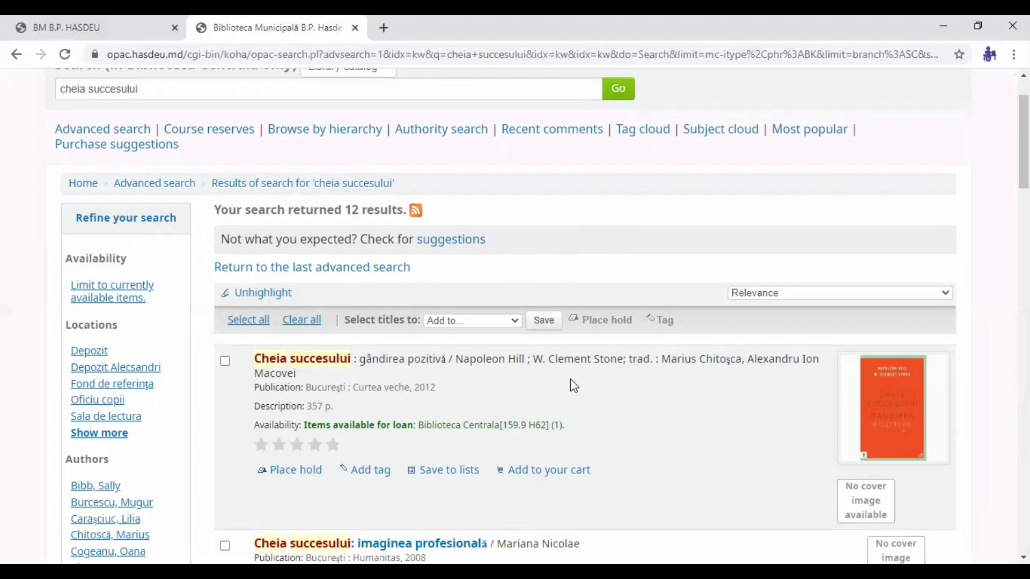
pyautogui.click(225, 362)
pyautogui.scroll(-2, 294, 384)
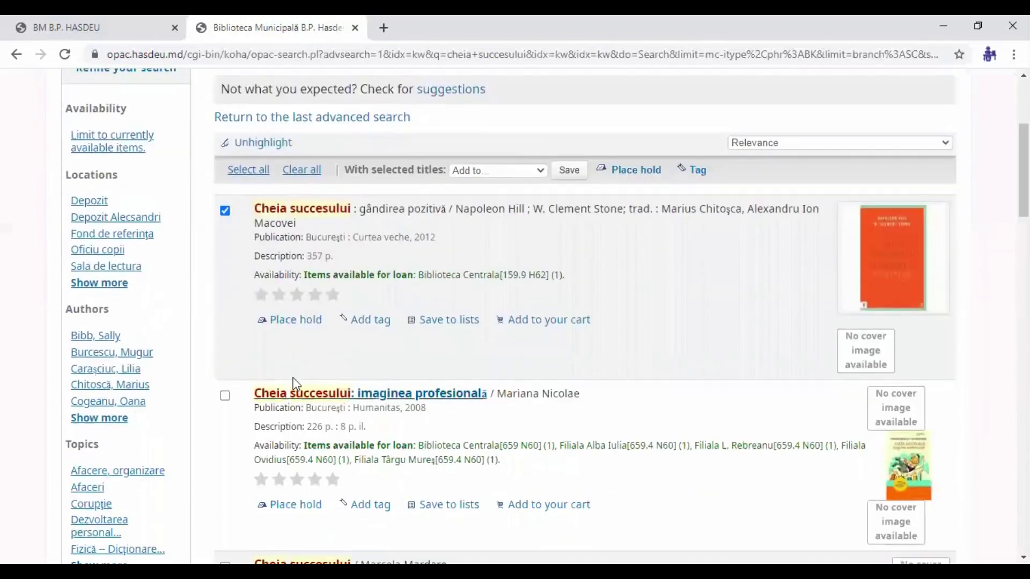
pyautogui.scroll(-1, 264, 363)
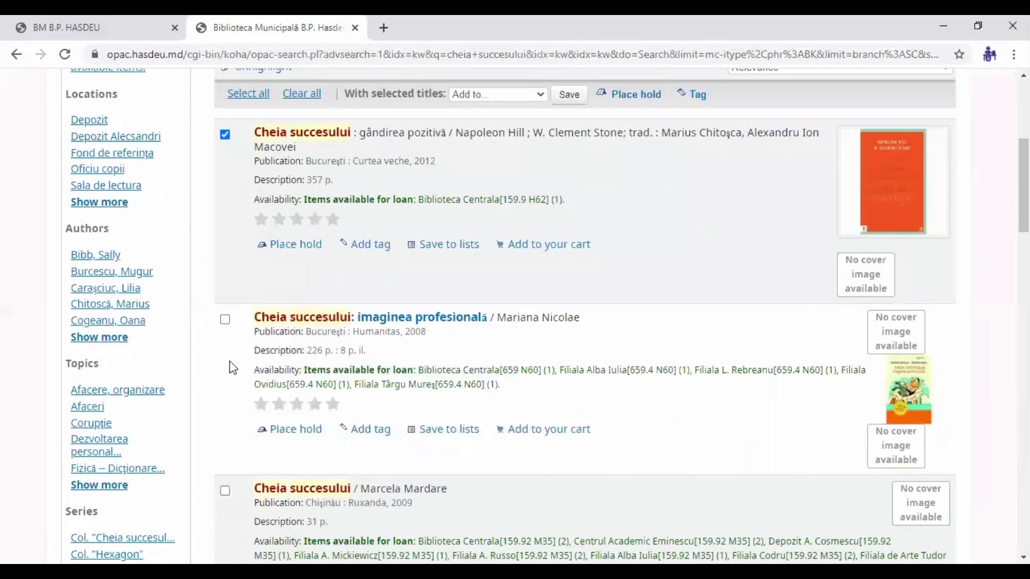
pyautogui.scroll(-1, 229, 365)
pyautogui.scroll(-4, 228, 365)
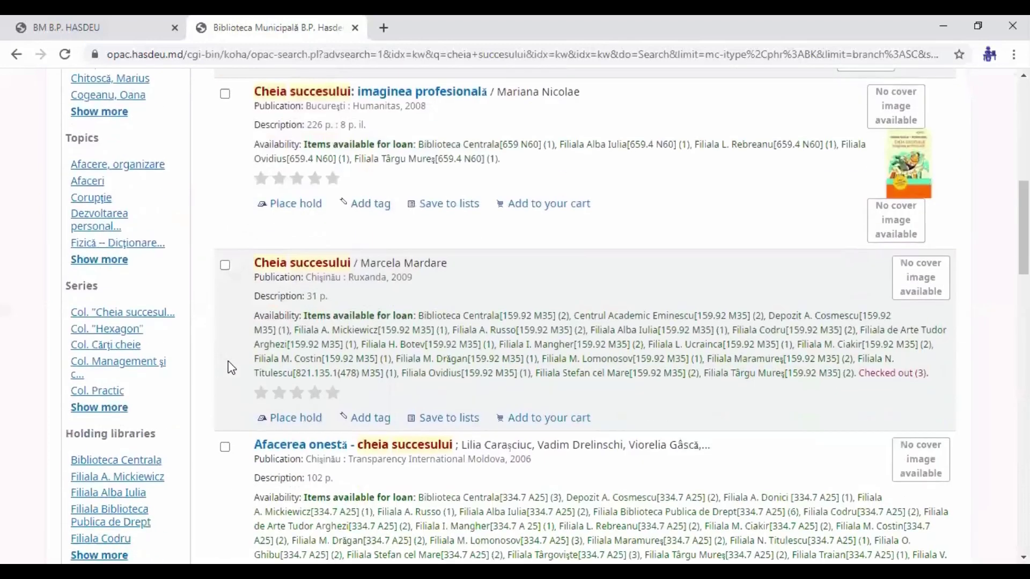
pyautogui.scroll(-5, 228, 362)
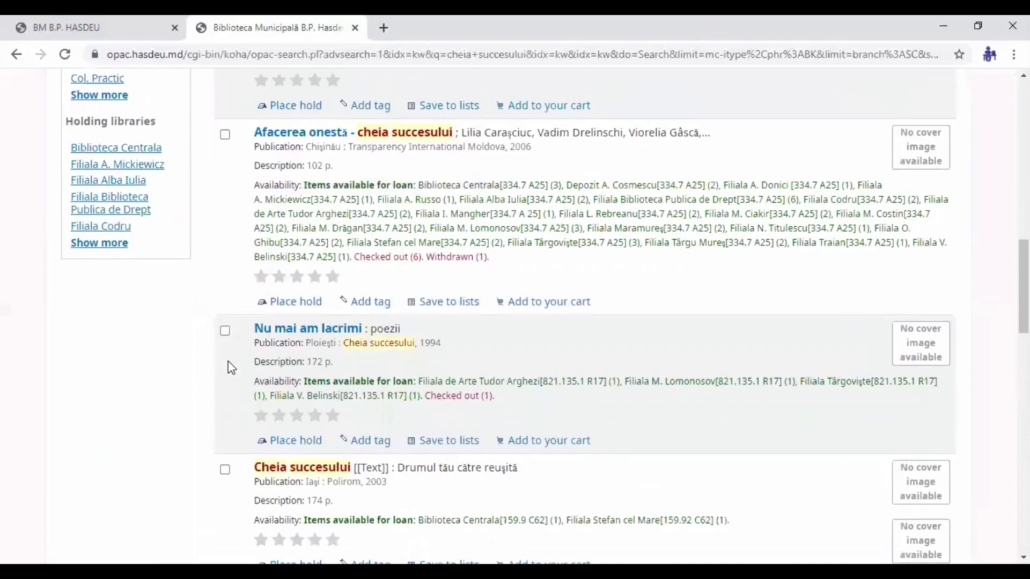
pyautogui.scroll(-5, 226, 367)
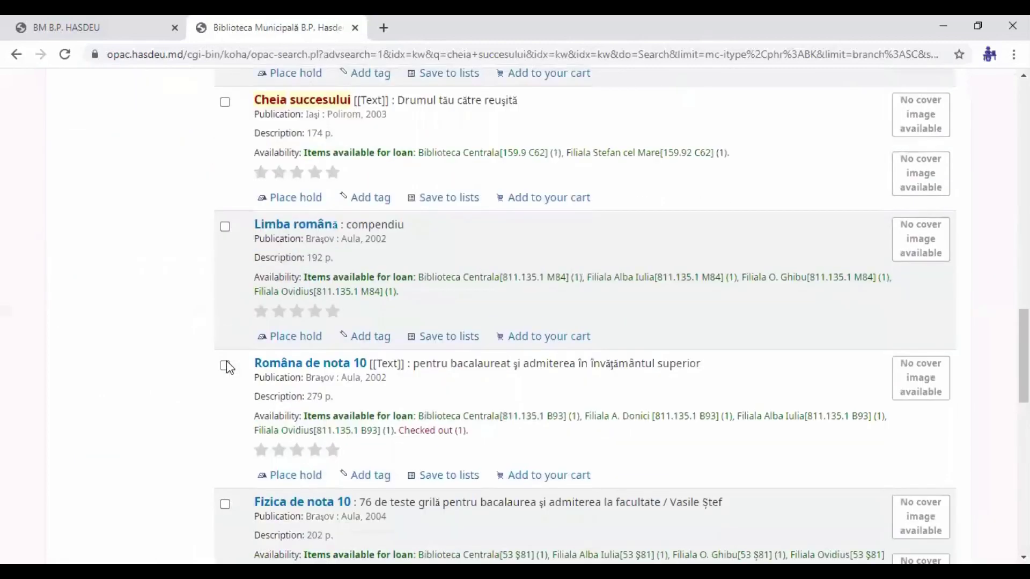
pyautogui.scroll(-8, 217, 370)
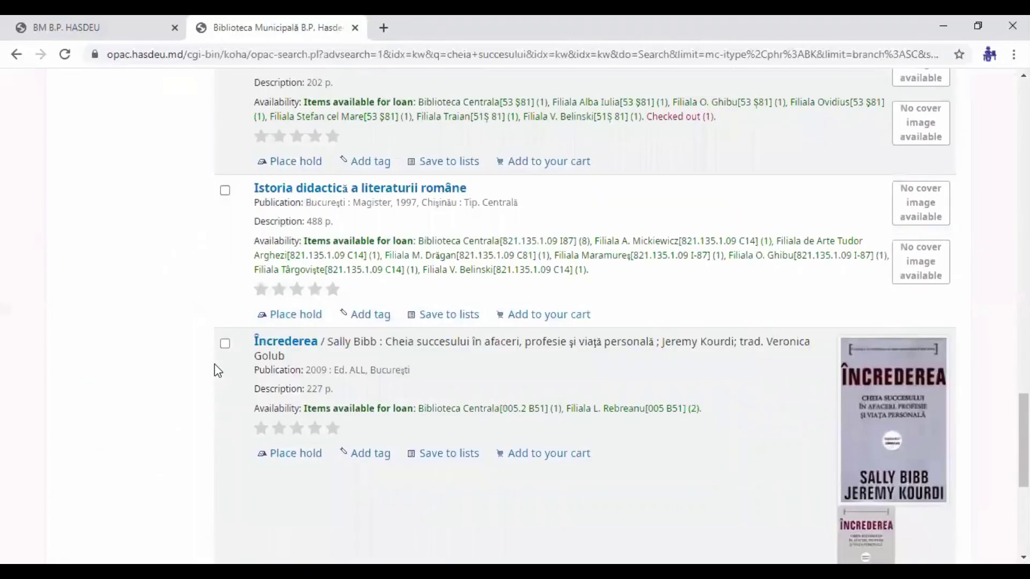
pyautogui.scroll(-1, 216, 371)
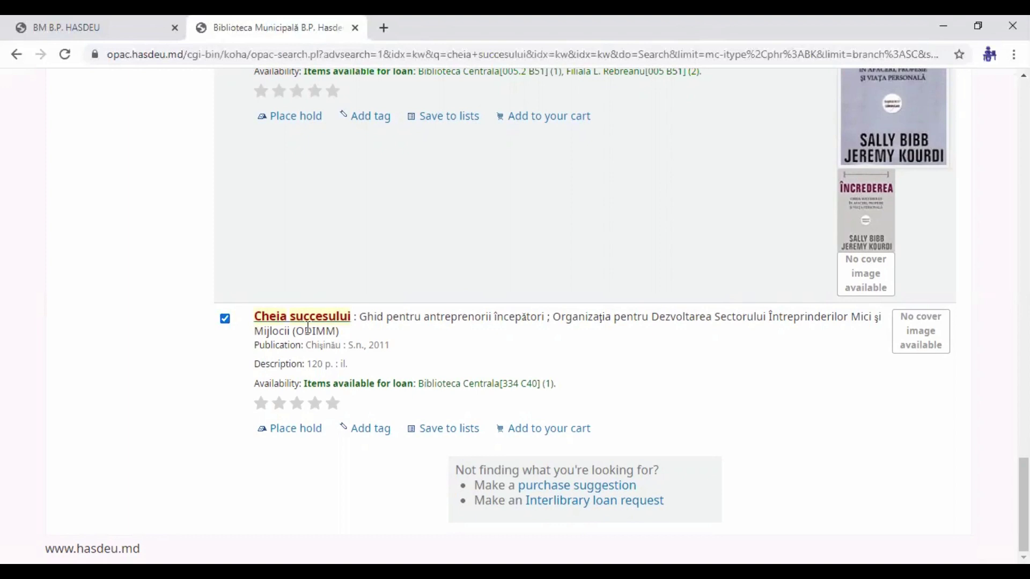
pyautogui.scroll(10, 341, 350)
pyautogui.scroll(20, 341, 350)
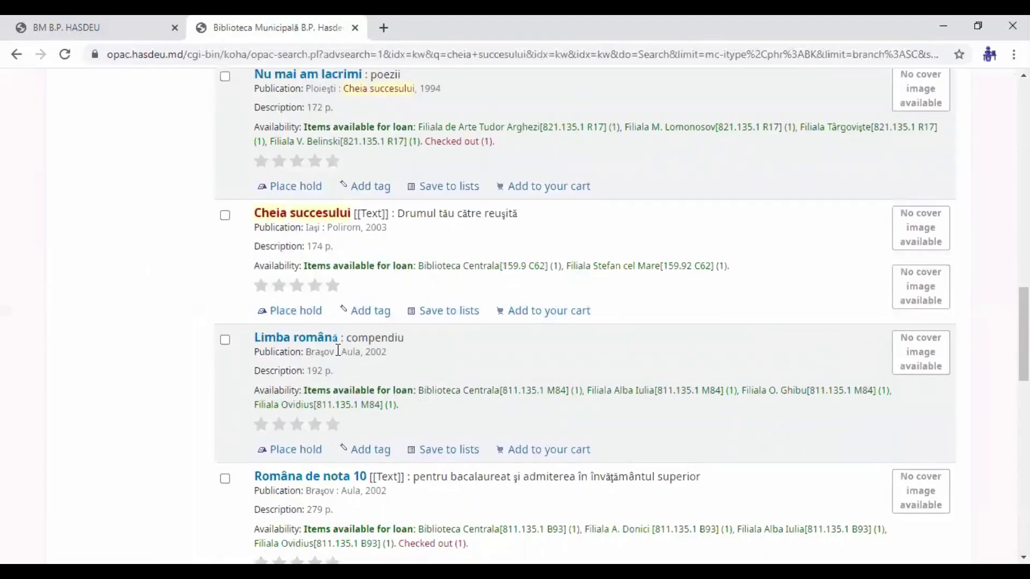
pyautogui.scroll(7, 337, 349)
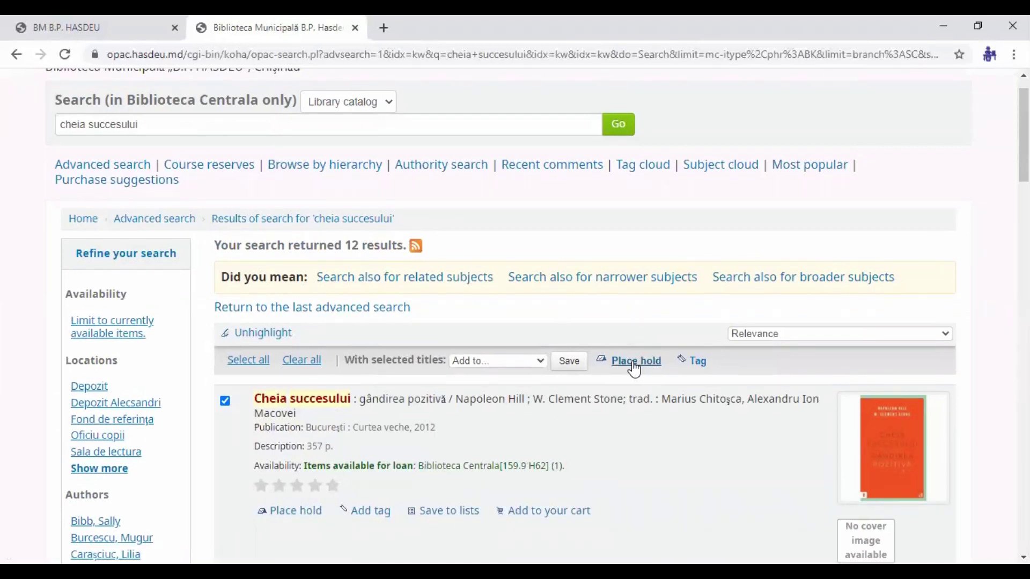
pyautogui.click(635, 361)
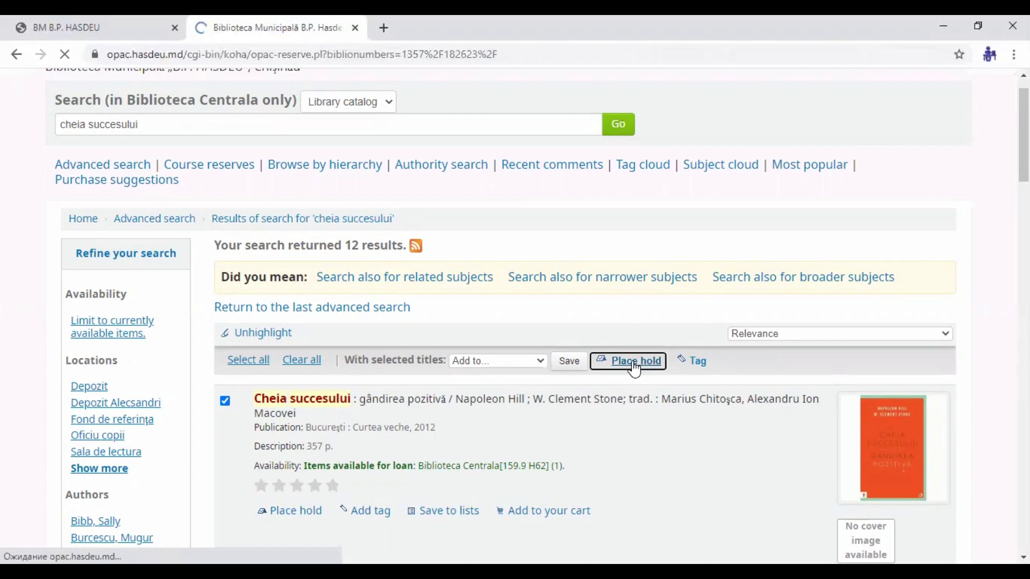
# For Napoleon Hill's Cheia succesului, choose pick-up at Biblioteca Centrala and set the hold from 05/10/2020 to 06/10/2020
pyautogui.scroll(-3, 635, 369)
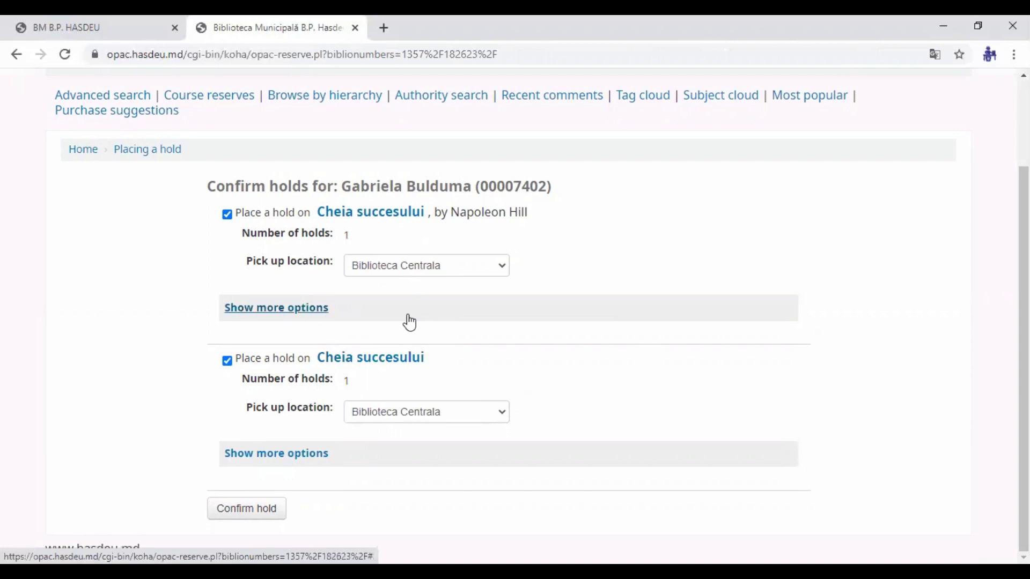
pyautogui.click(499, 268)
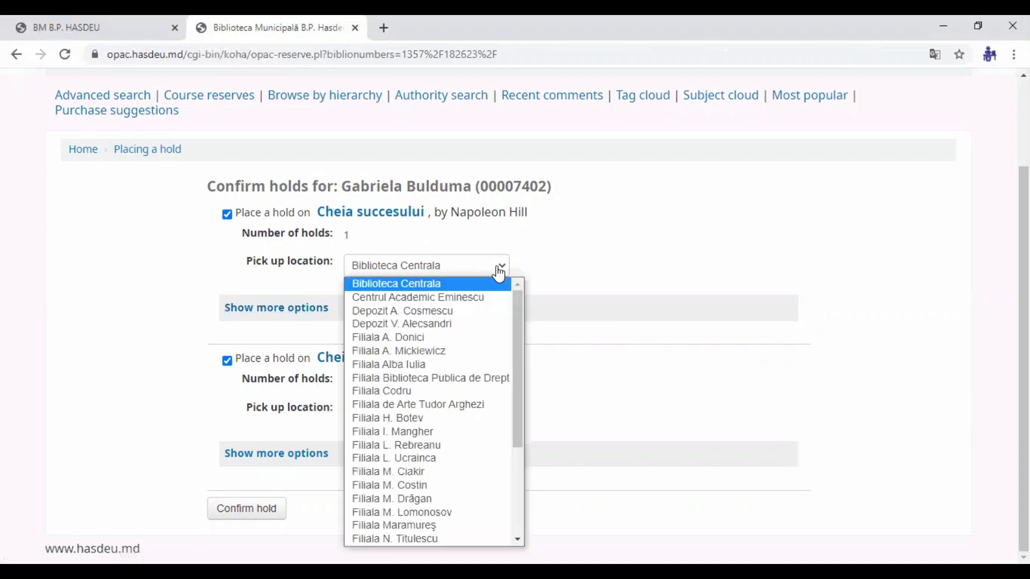
pyautogui.click(433, 284)
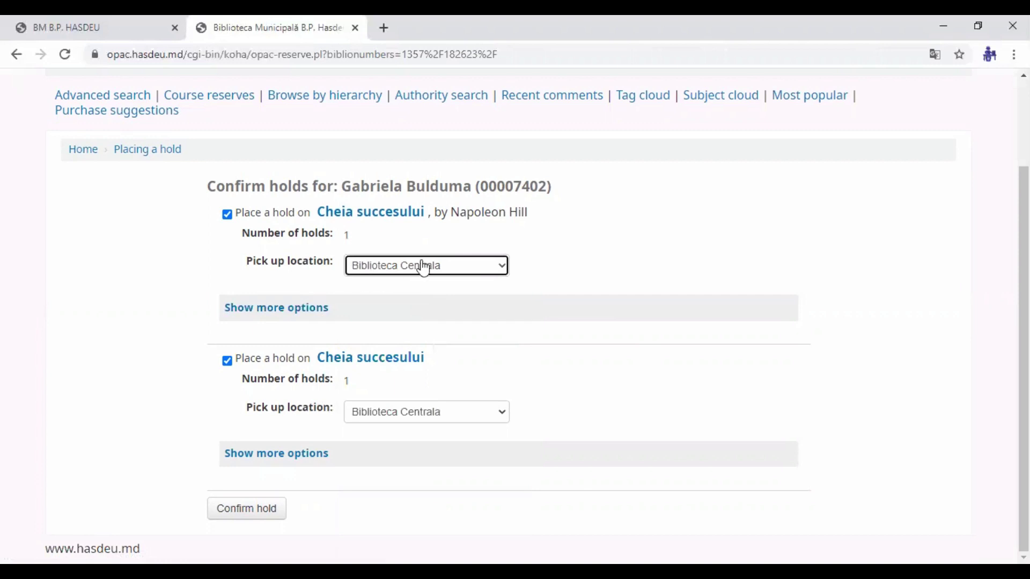
pyautogui.click(295, 310)
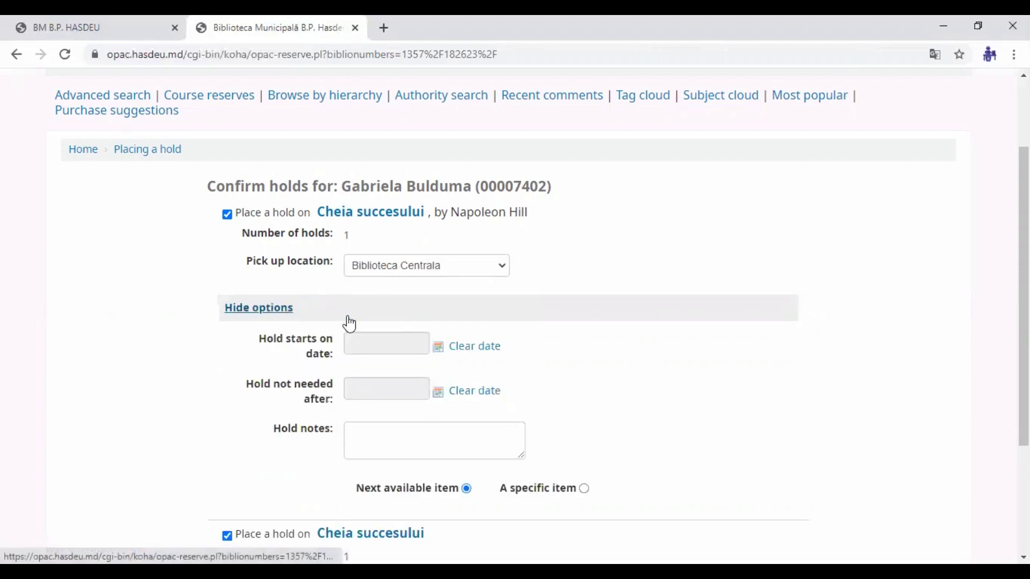
pyautogui.click(440, 350)
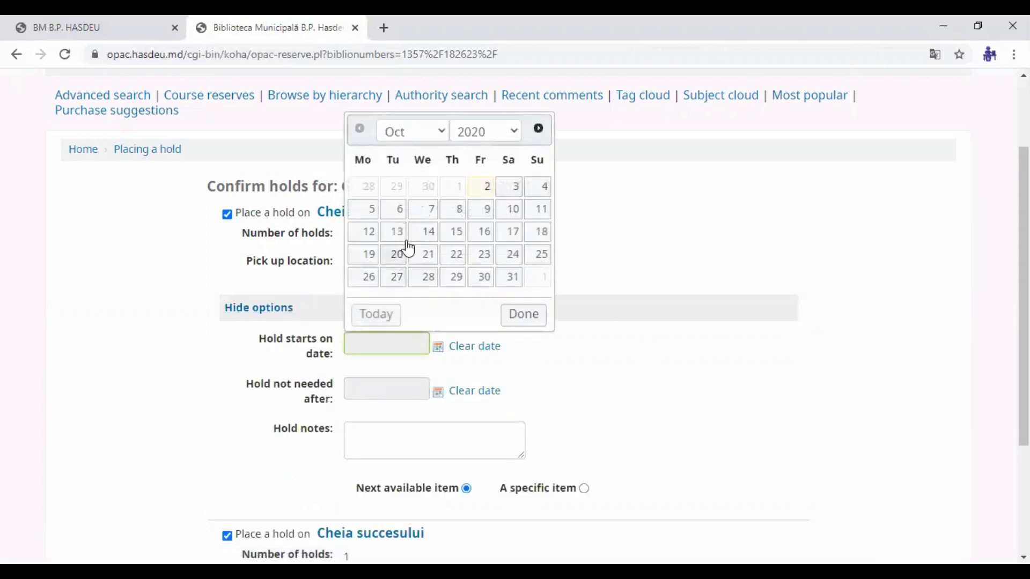
pyautogui.click(372, 210)
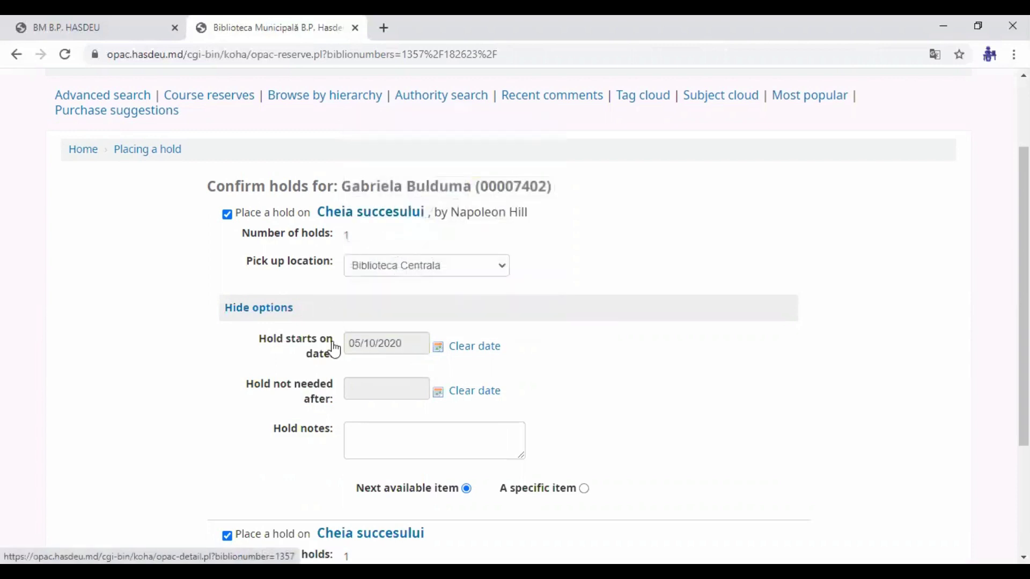
pyautogui.click(438, 396)
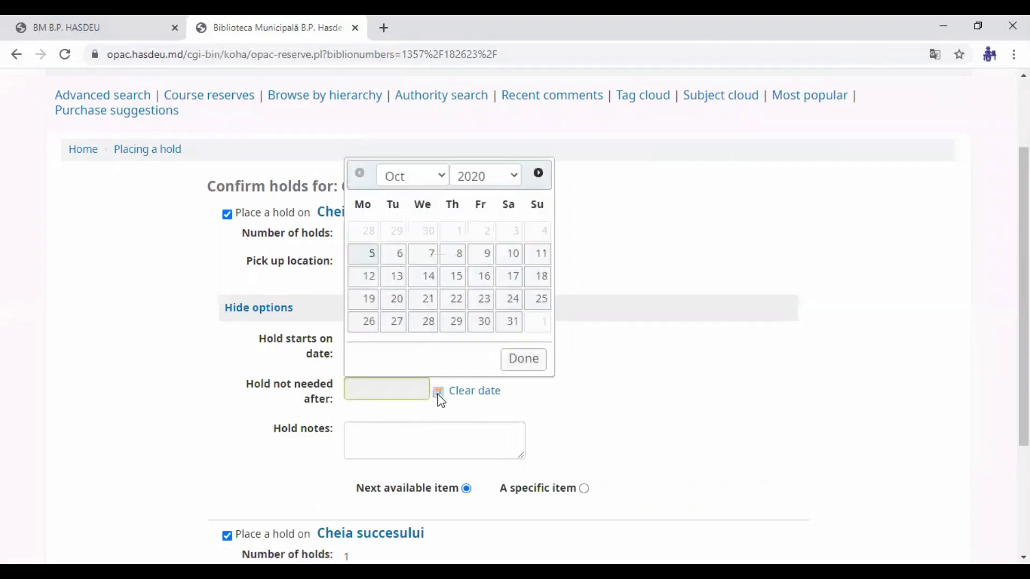
pyautogui.click(394, 254)
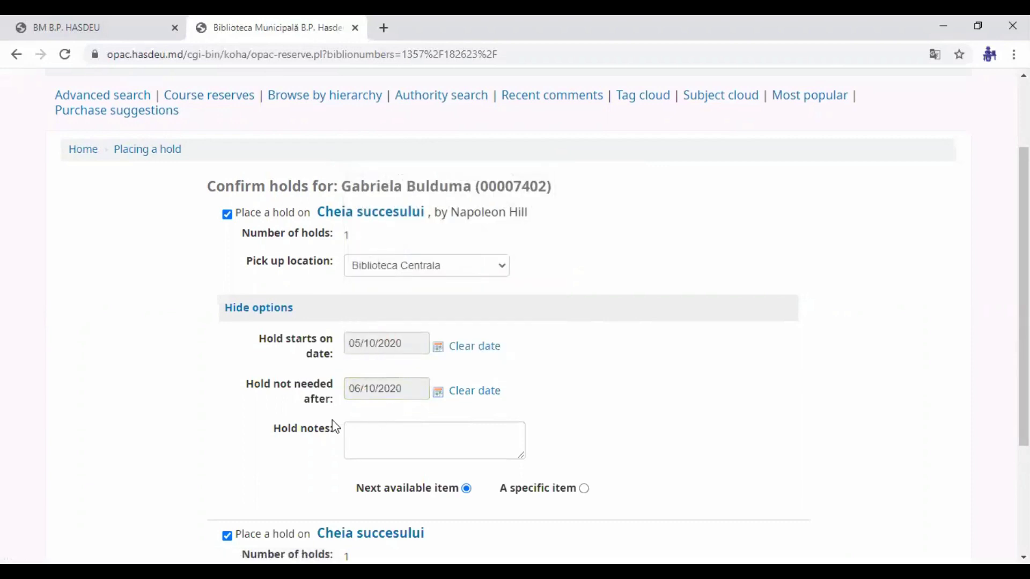
# Choose Biblioteca Centrala as the pick-up location for the second Cheia succesului hold
pyautogui.scroll(-3, 354, 407)
pyautogui.scroll(-1, 449, 348)
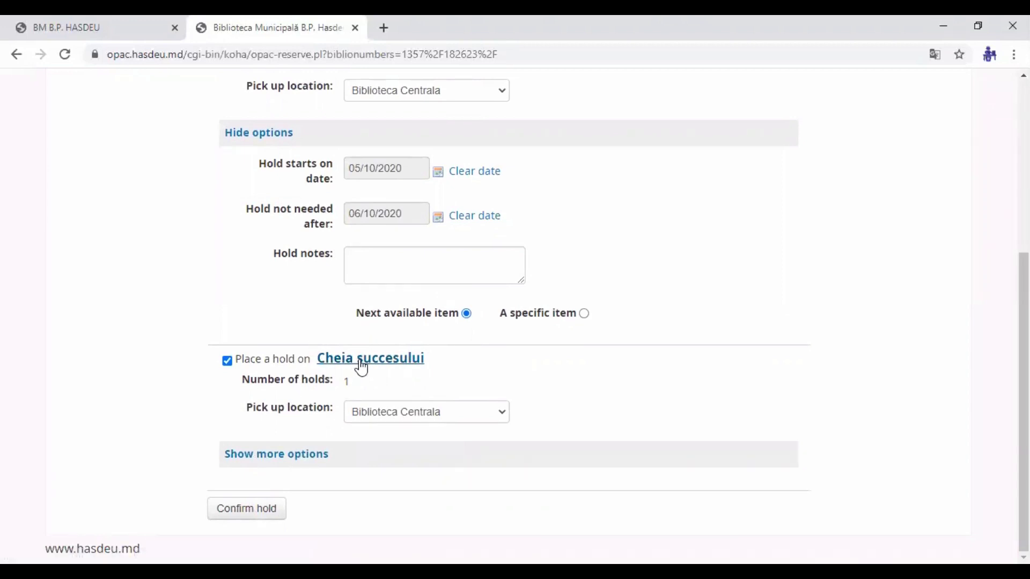
pyautogui.click(505, 416)
pyautogui.scroll(-1, 461, 365)
pyautogui.scroll(1, 429, 269)
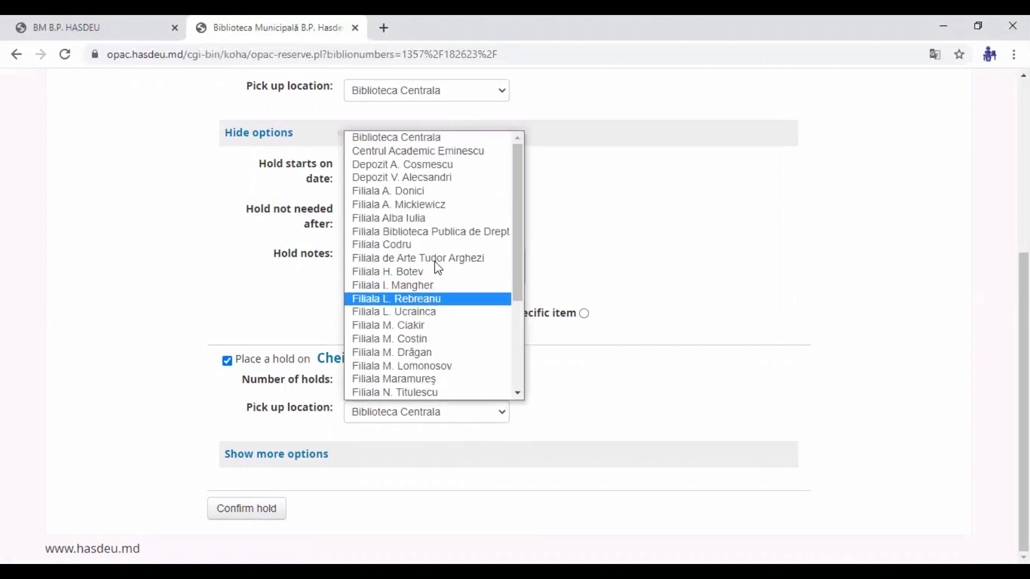
pyautogui.click(407, 138)
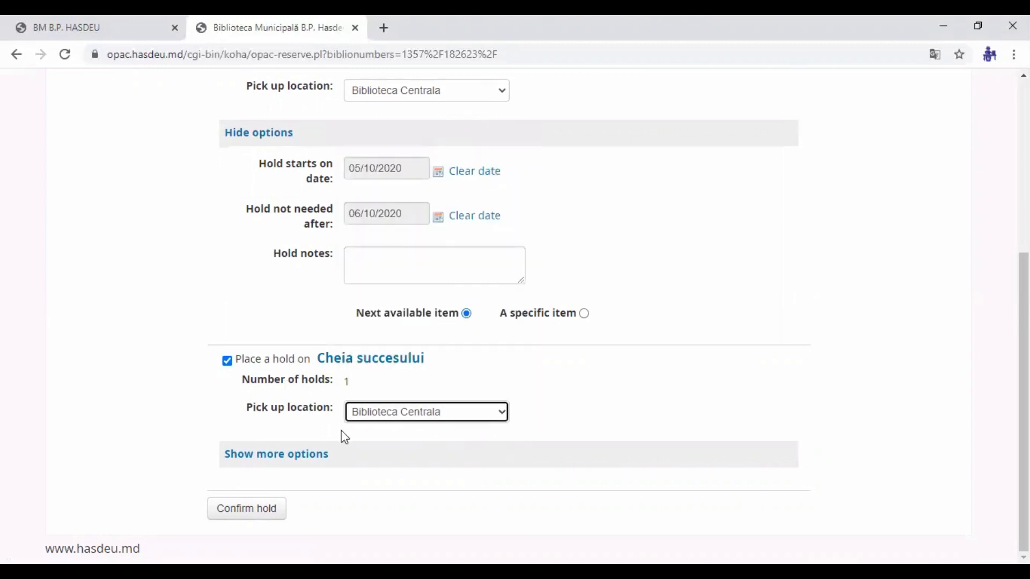
# Set the second Cheia succesului hold from 05/10/2020 to 06/10/2020 and confirm both holds
pyautogui.click(311, 456)
pyautogui.scroll(-3, 400, 462)
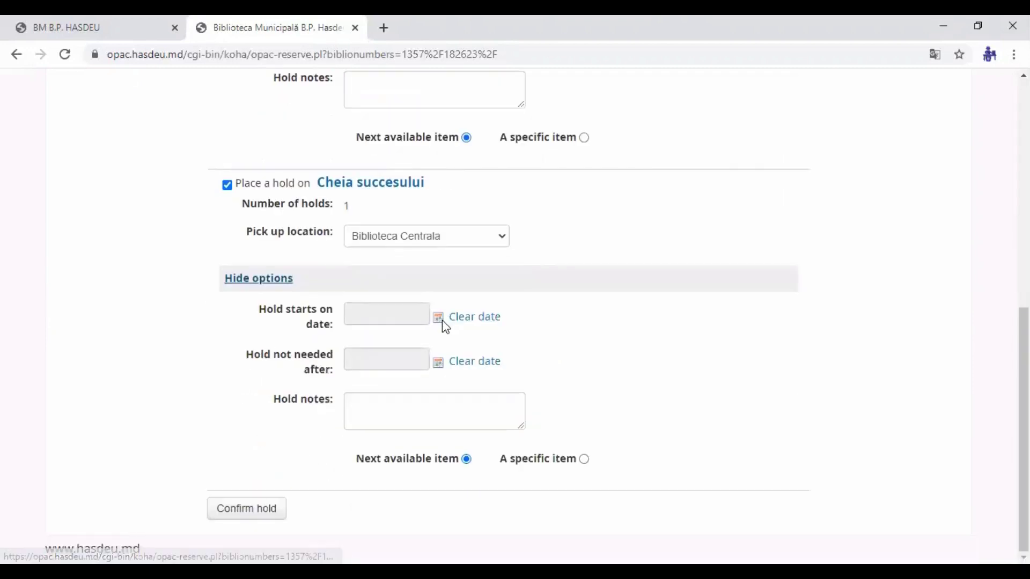
pyautogui.click(438, 319)
pyautogui.click(364, 424)
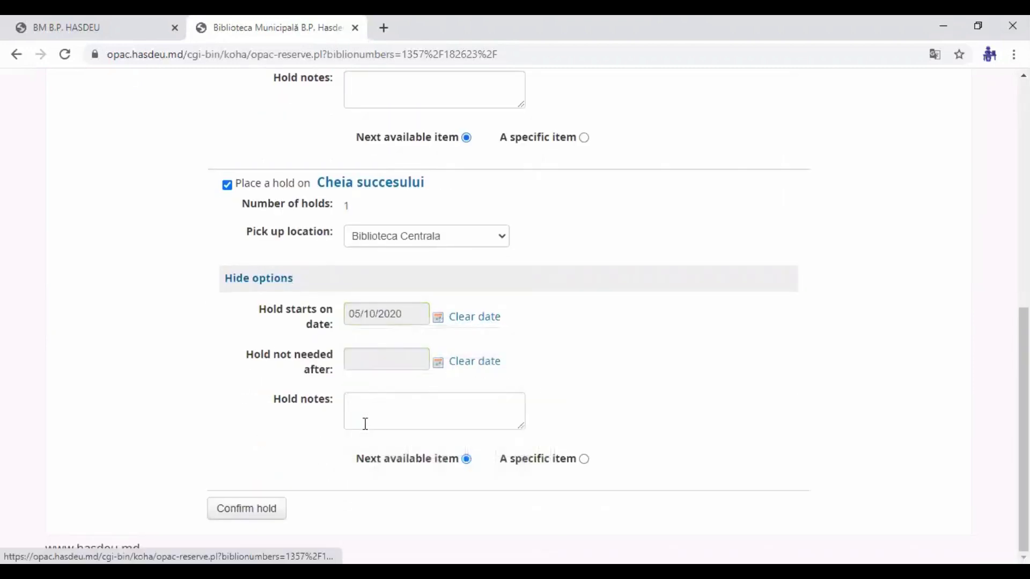
pyautogui.click(437, 365)
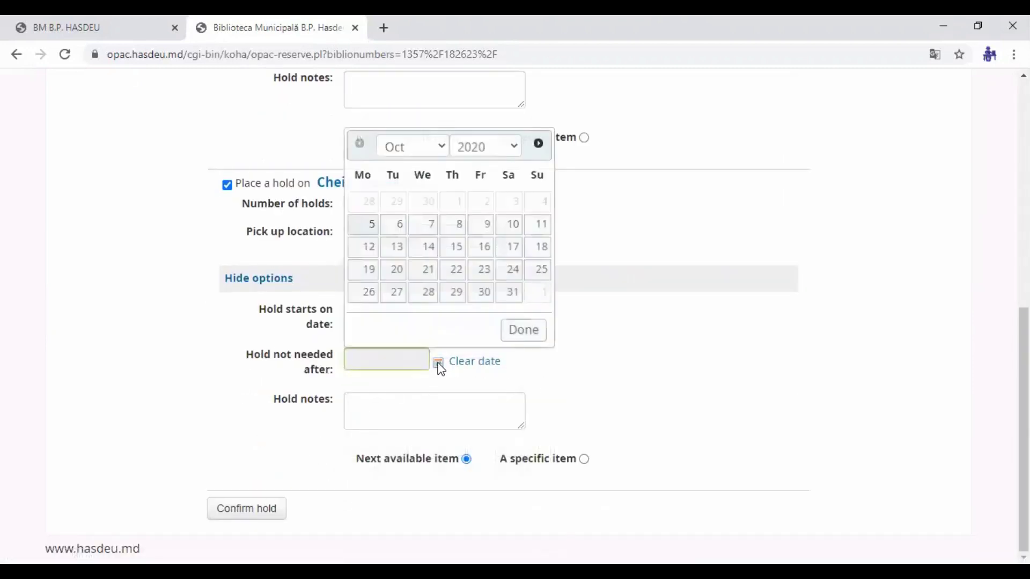
pyautogui.click(402, 228)
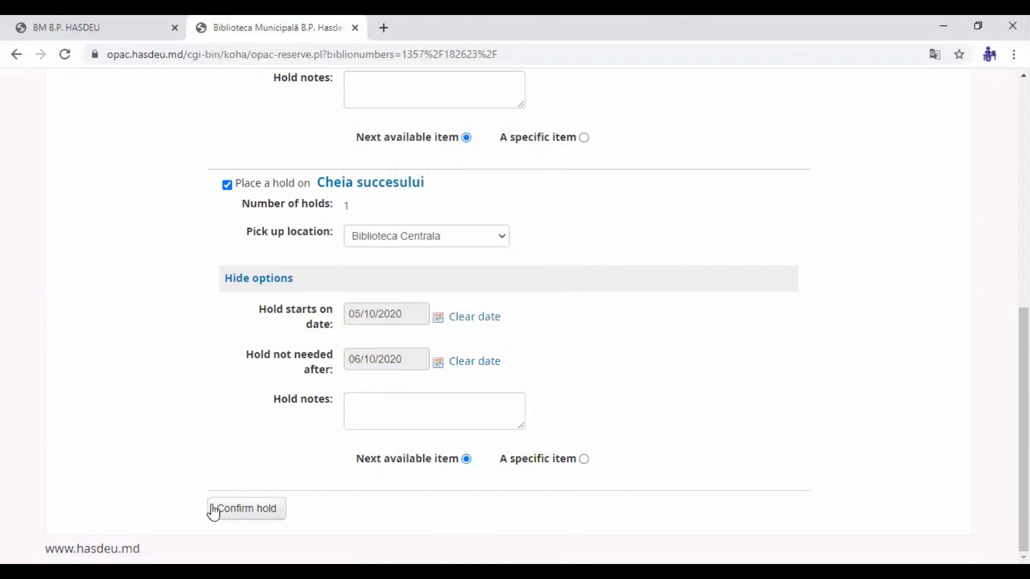
pyautogui.click(258, 515)
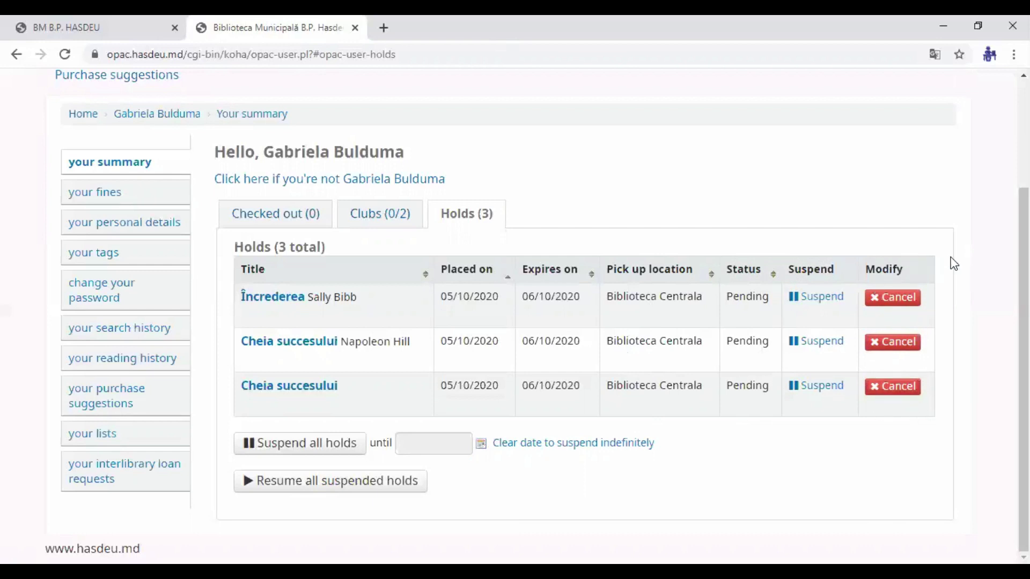
pyautogui.scroll(3, 972, 302)
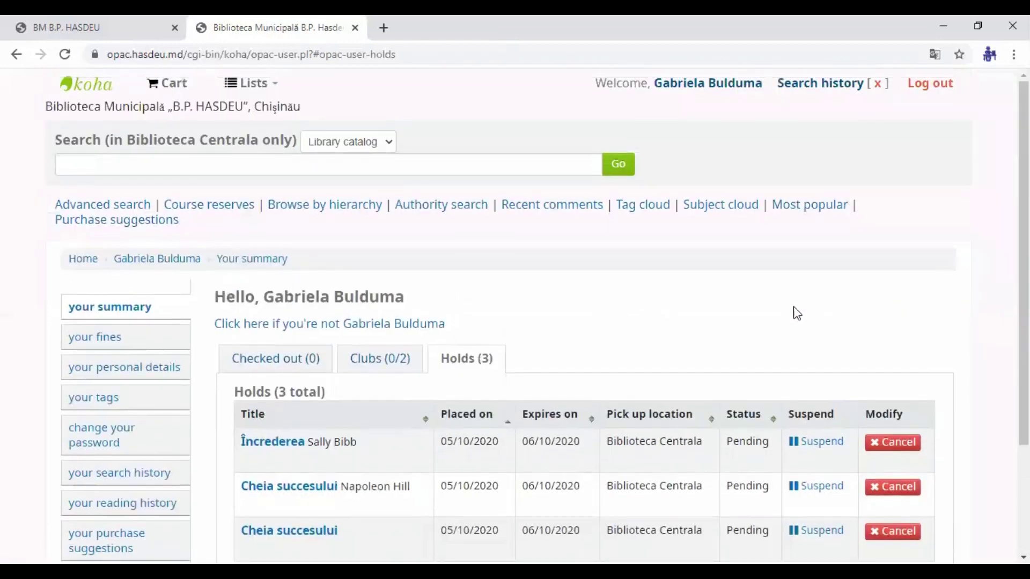
pyautogui.scroll(-3, 665, 297)
pyautogui.scroll(-2, 623, 266)
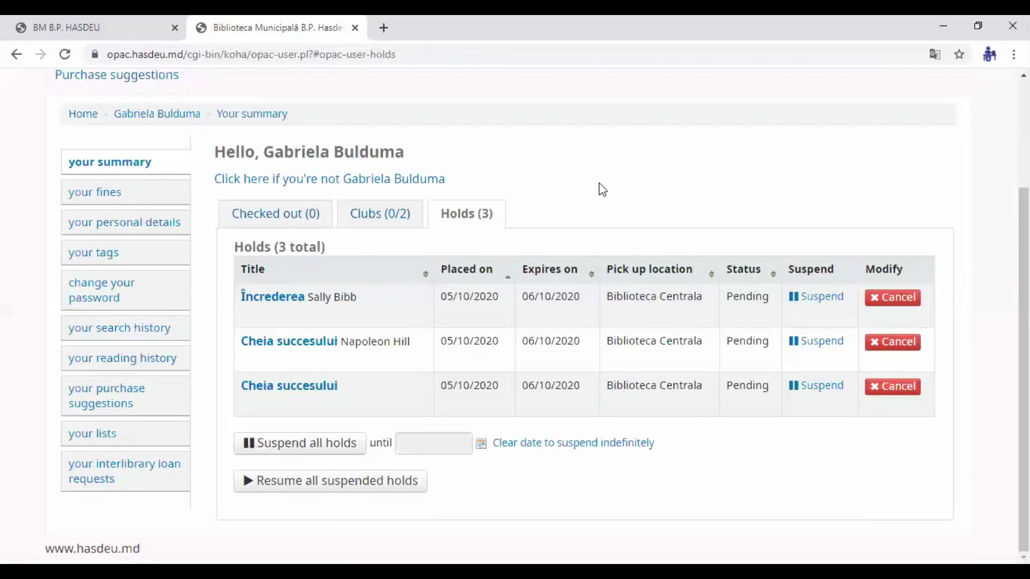
pyautogui.scroll(1, 603, 190)
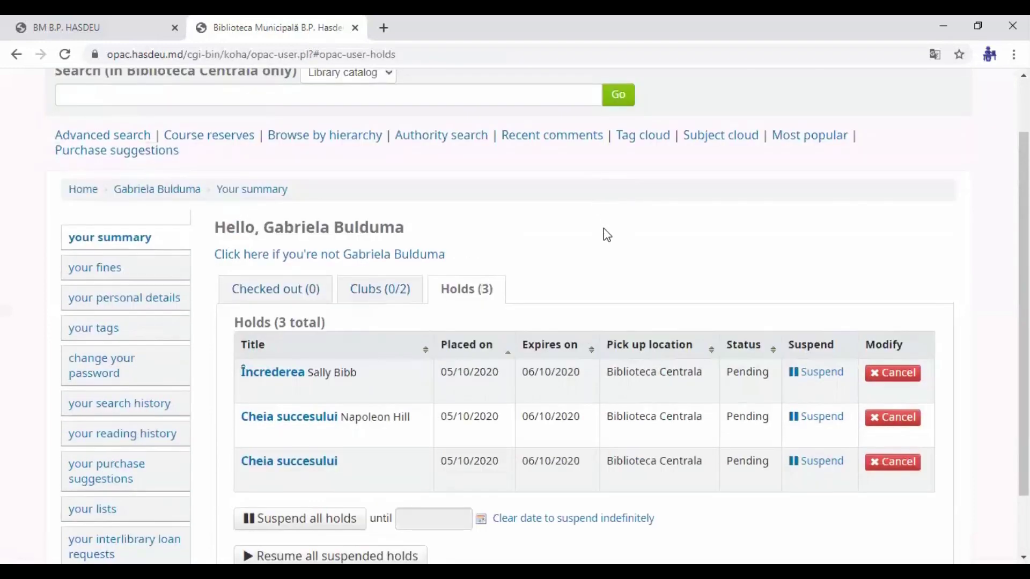